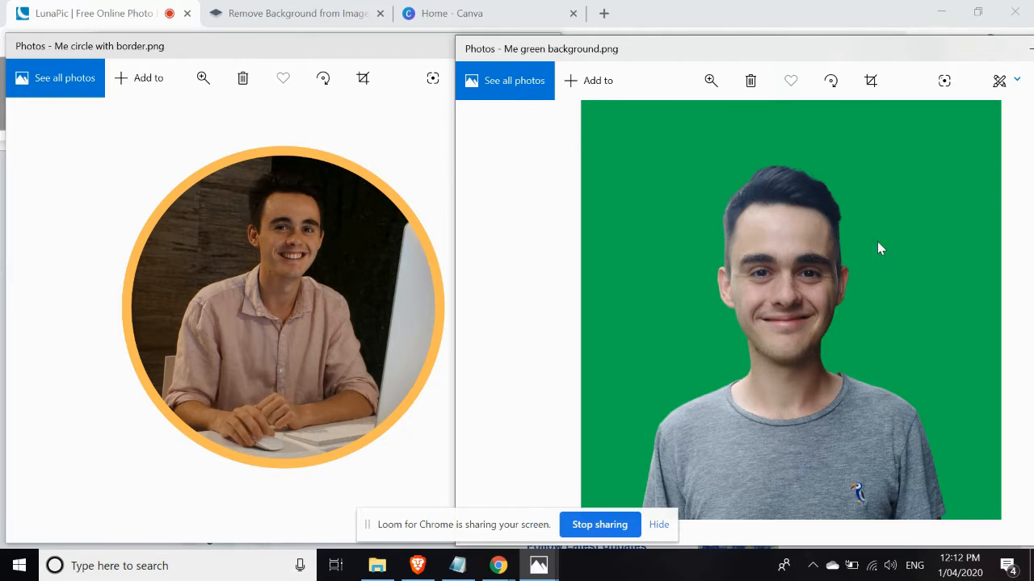
# Minimise both example photo windows to uncover the LunaPic editor page.
pyautogui.moveTo(1004, 52); pyautogui.dragTo(974, 55)
pyautogui.click(1005, 53)
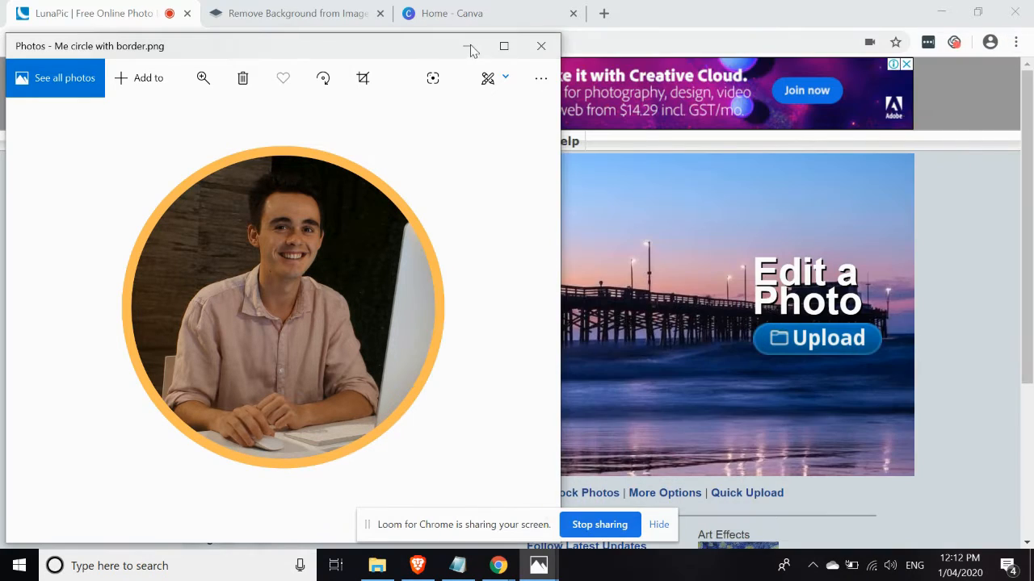
pyautogui.click(471, 45)
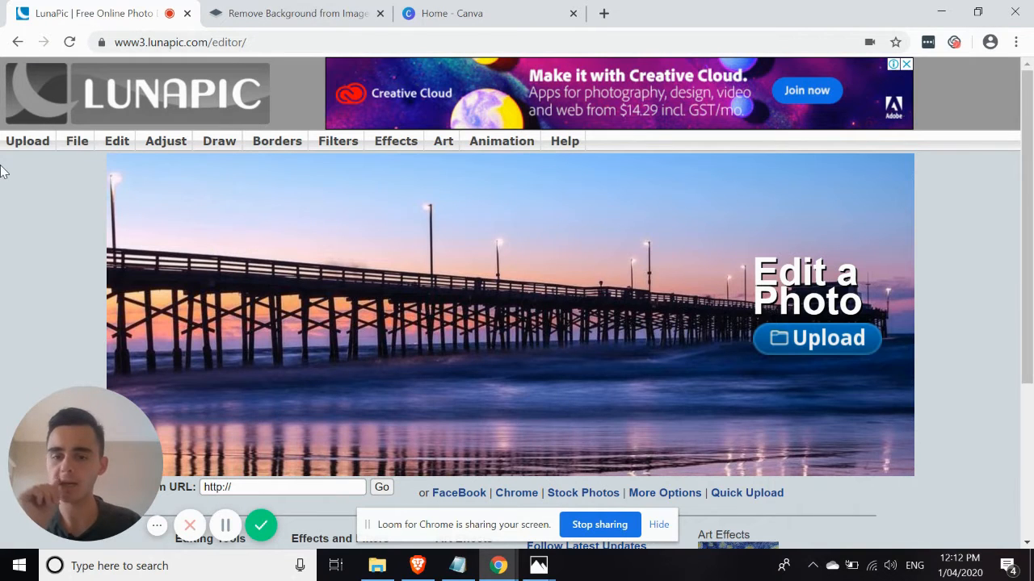
# View the example photo of the circle with border once more and minimise it again.
pyautogui.moveTo(541, 569)
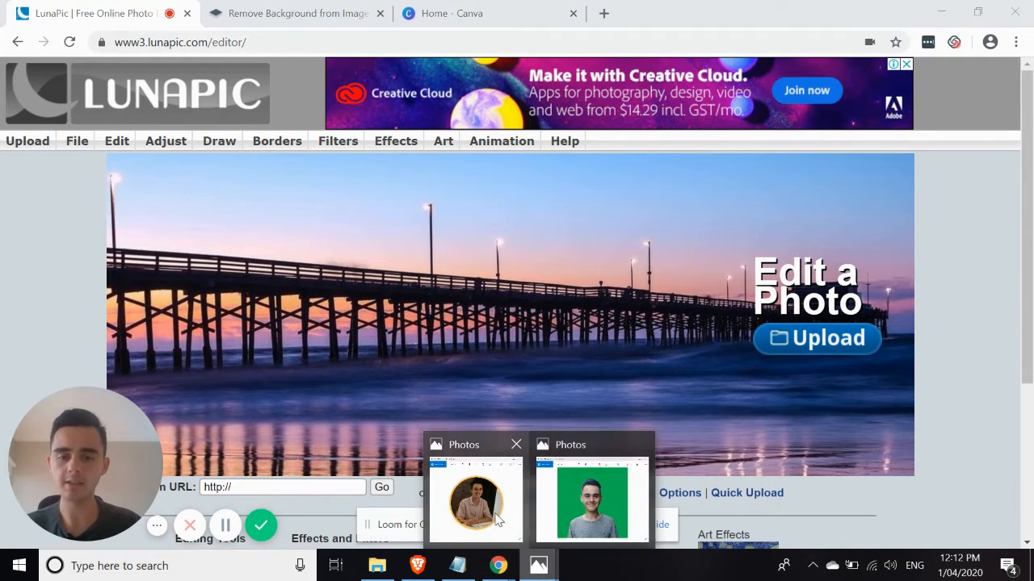
pyautogui.click(484, 505)
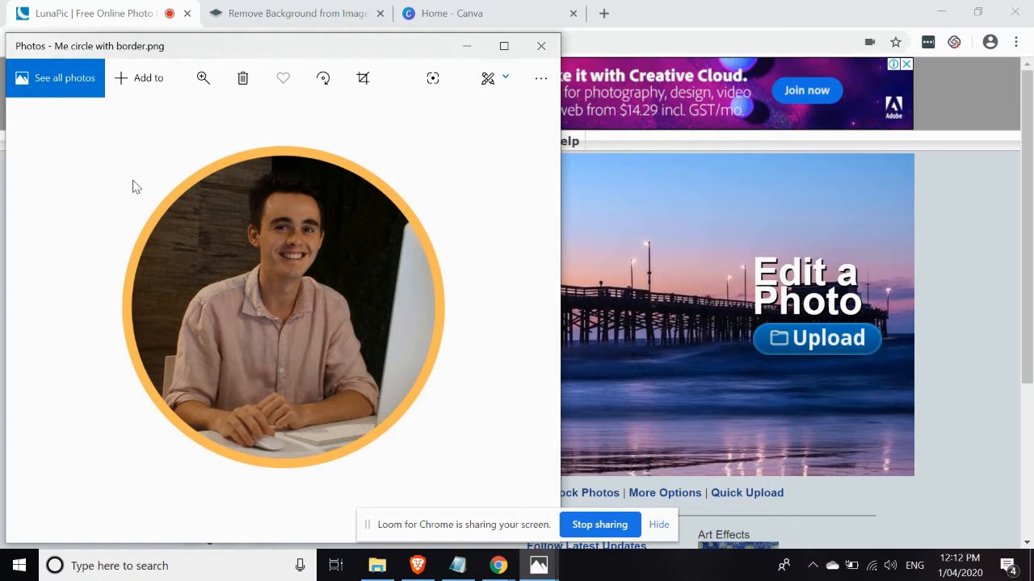
pyautogui.click(465, 46)
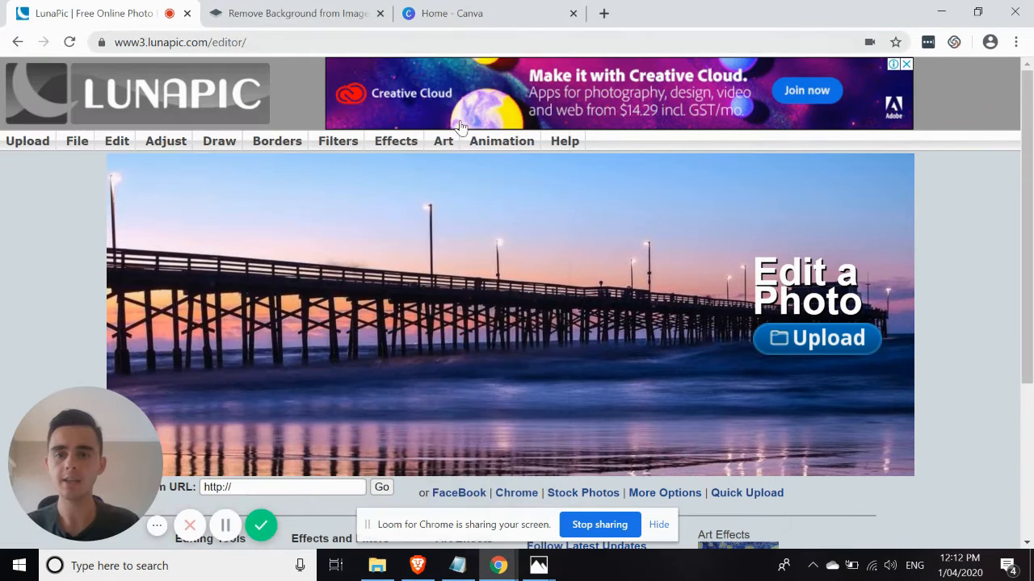
# Look over the LunaPic home page, including its web address and its lists of editing tools and effects.
pyautogui.scroll(-2, 22, 272)
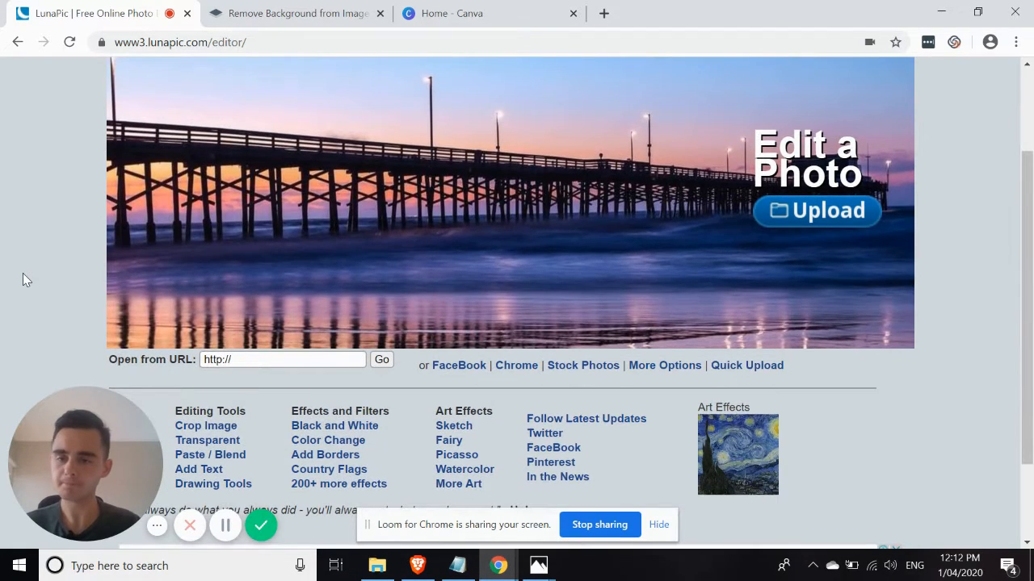
pyautogui.scroll(2, 23, 279)
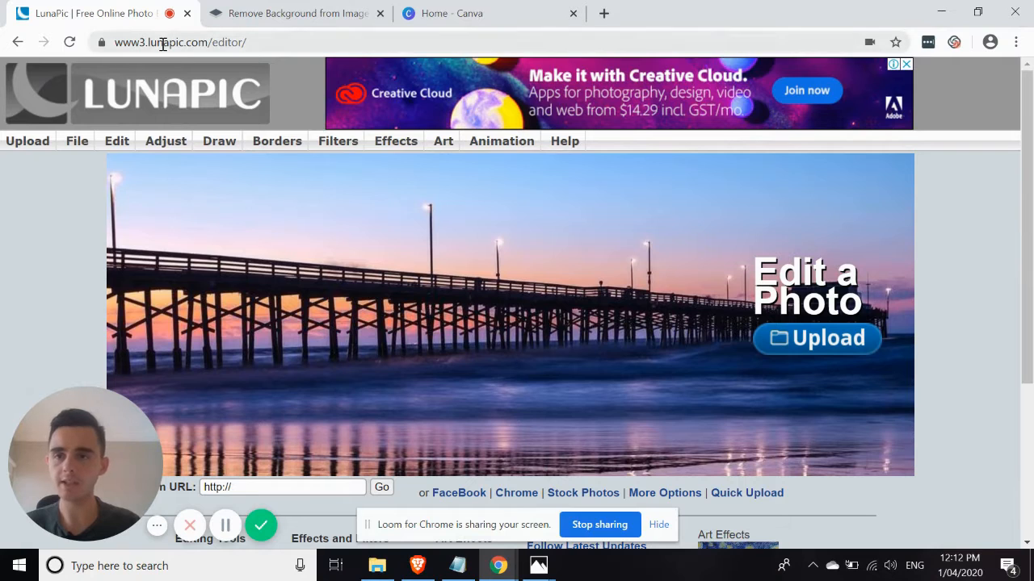
pyautogui.click(162, 44)
pyautogui.click(150, 45)
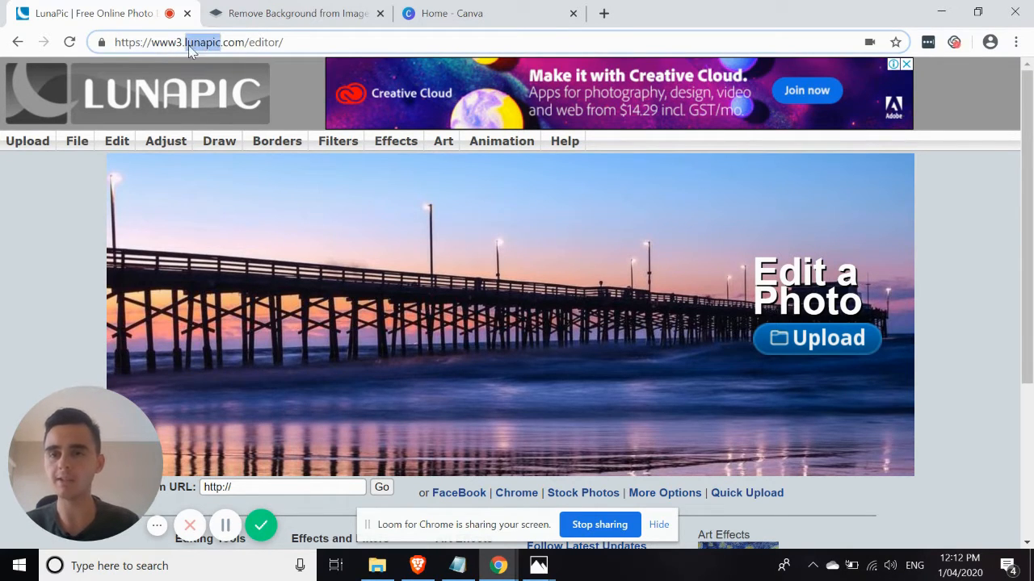
pyautogui.doubleClick(56, 233)
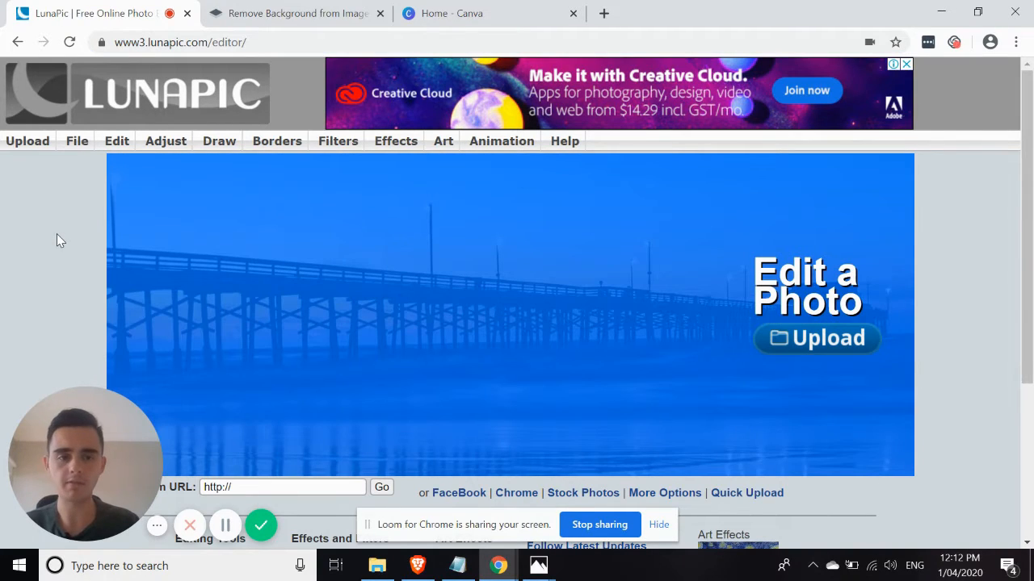
pyautogui.click(14, 243)
pyautogui.scroll(-3, 13, 244)
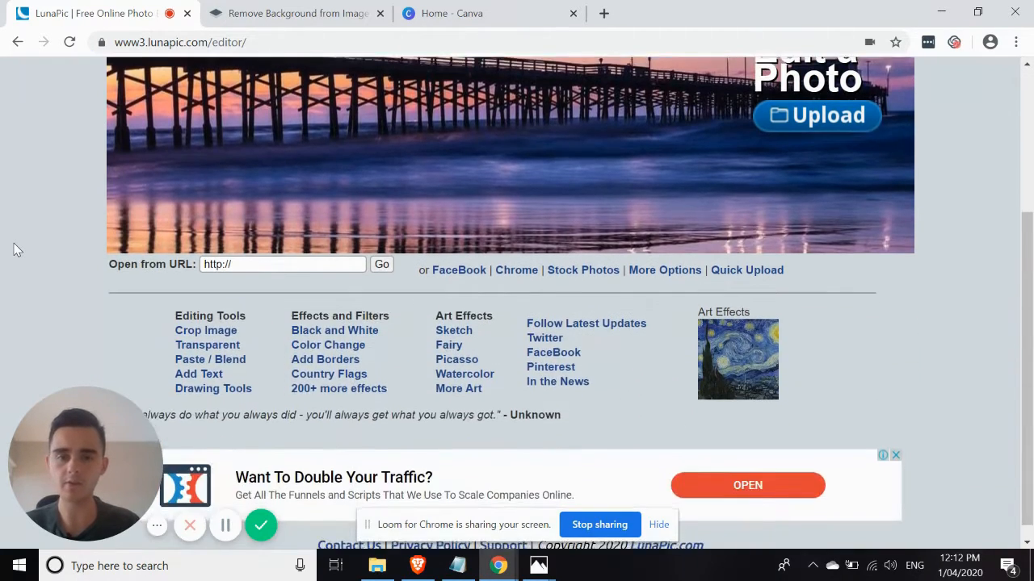
pyautogui.scroll(2, 550, 255)
pyautogui.scroll(1, 479, 166)
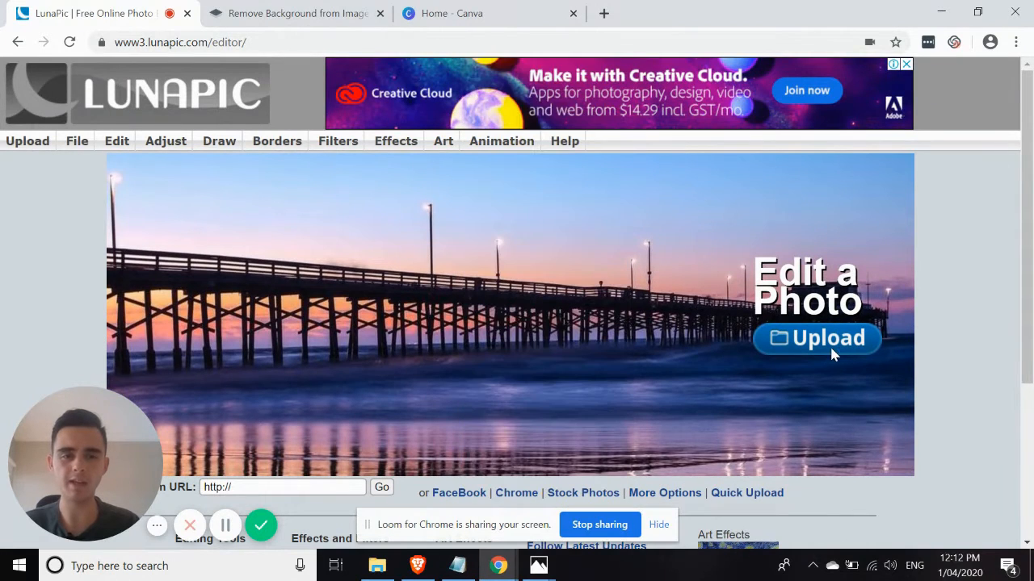
# Upload the image "Me low quality" from the Me folder in Pictures.
pyautogui.click(832, 349)
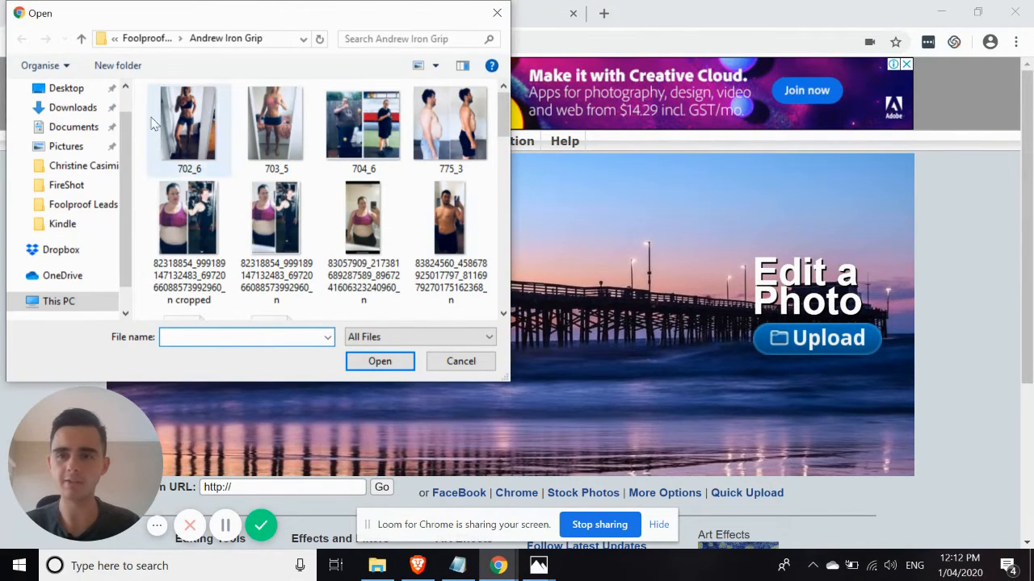
pyautogui.click(68, 147)
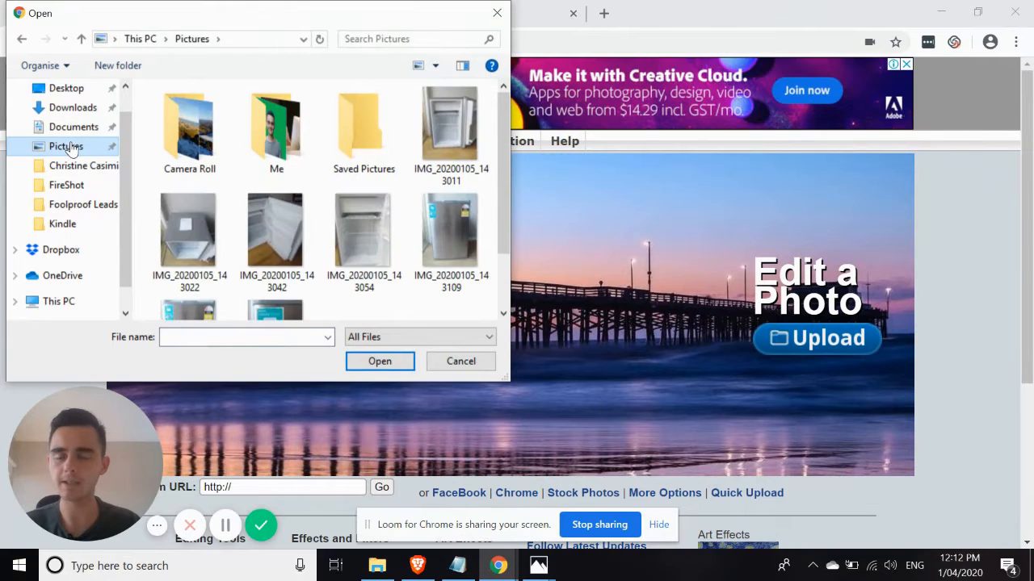
pyautogui.doubleClick(300, 137)
pyautogui.click(272, 253)
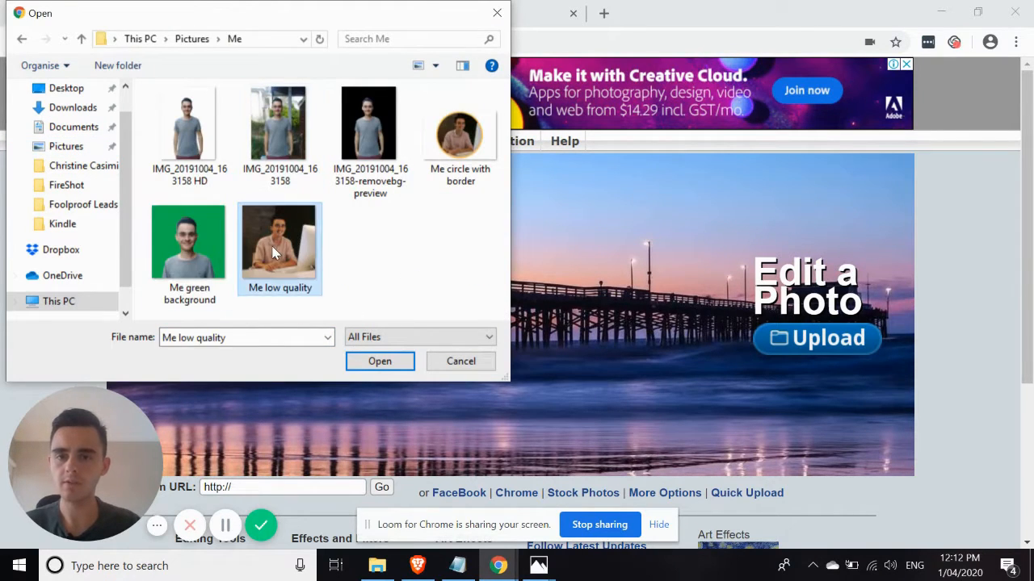
pyautogui.doubleClick(273, 253)
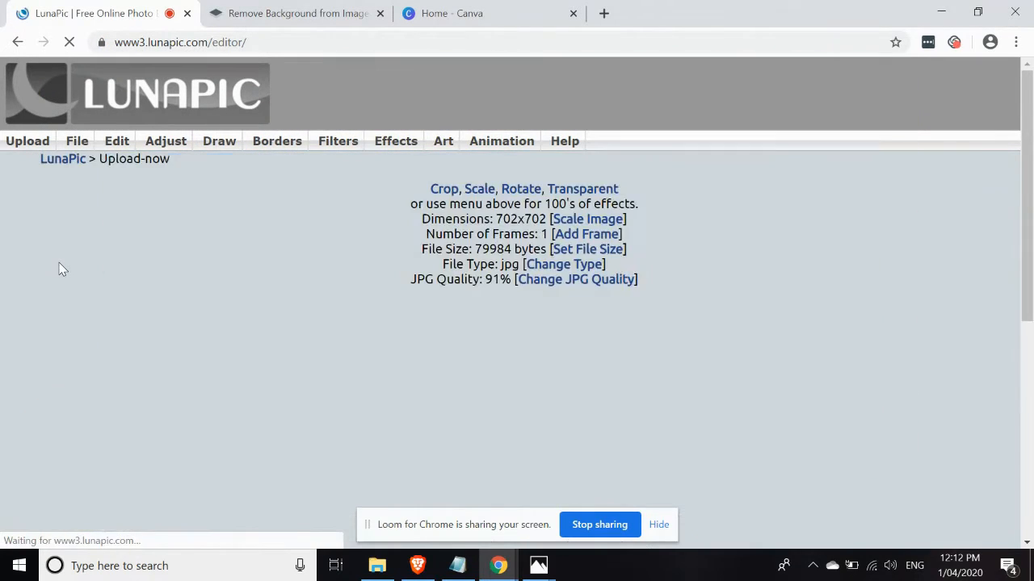
# Start cropping the uploaded photo using the circle crop shape.
pyautogui.scroll(-2, 59, 269)
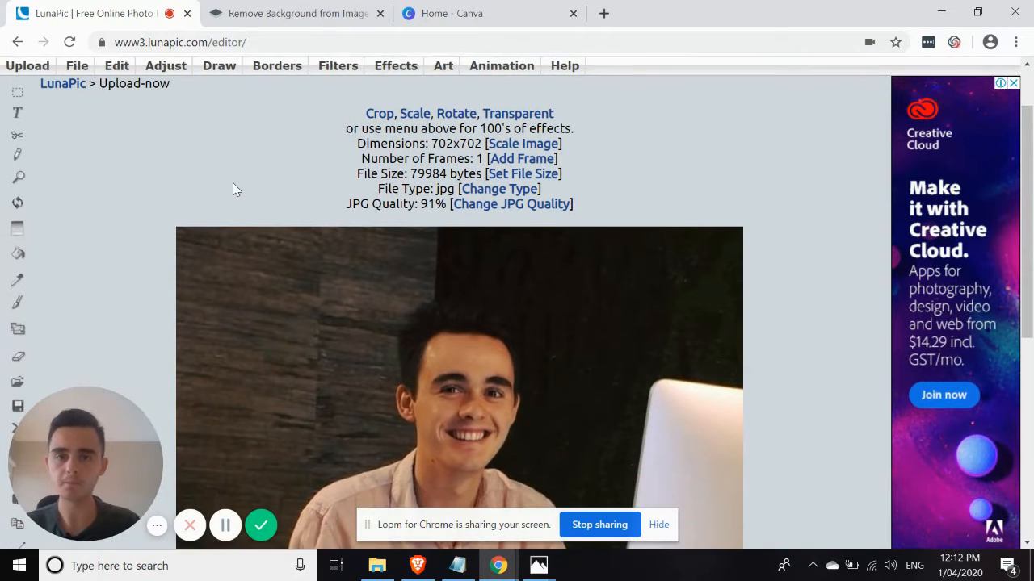
pyautogui.click(380, 114)
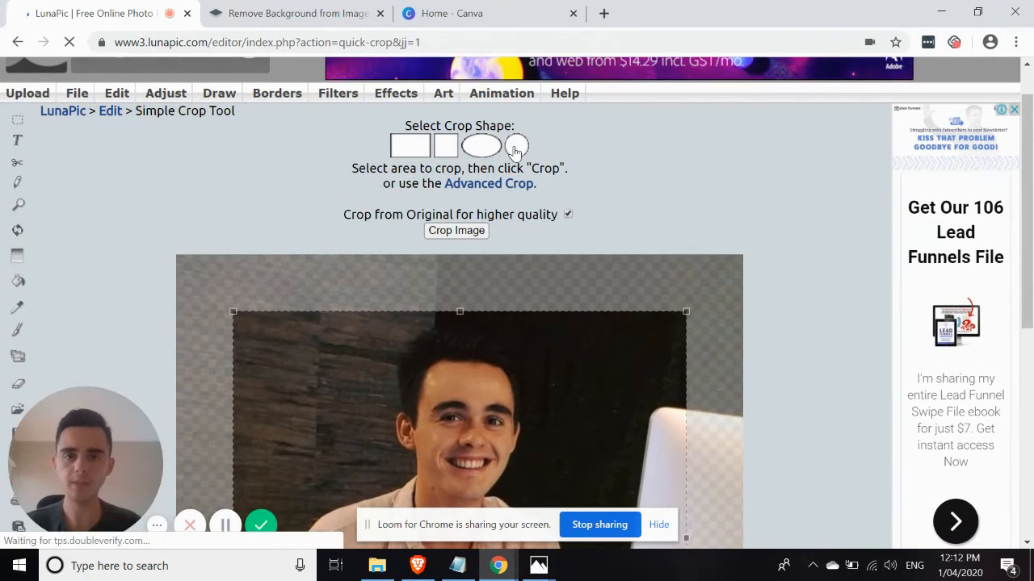
pyautogui.click(516, 146)
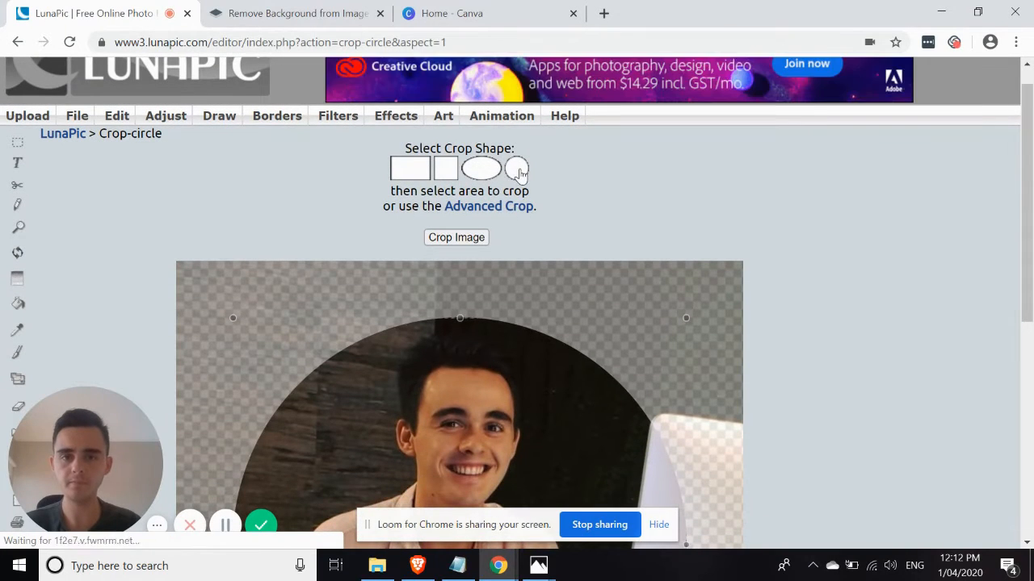
# Nudge the crop circle slightly to the left over the man in the photo and crop the image to it.
pyautogui.scroll(-1, 715, 244)
pyautogui.scroll(-3, 810, 314)
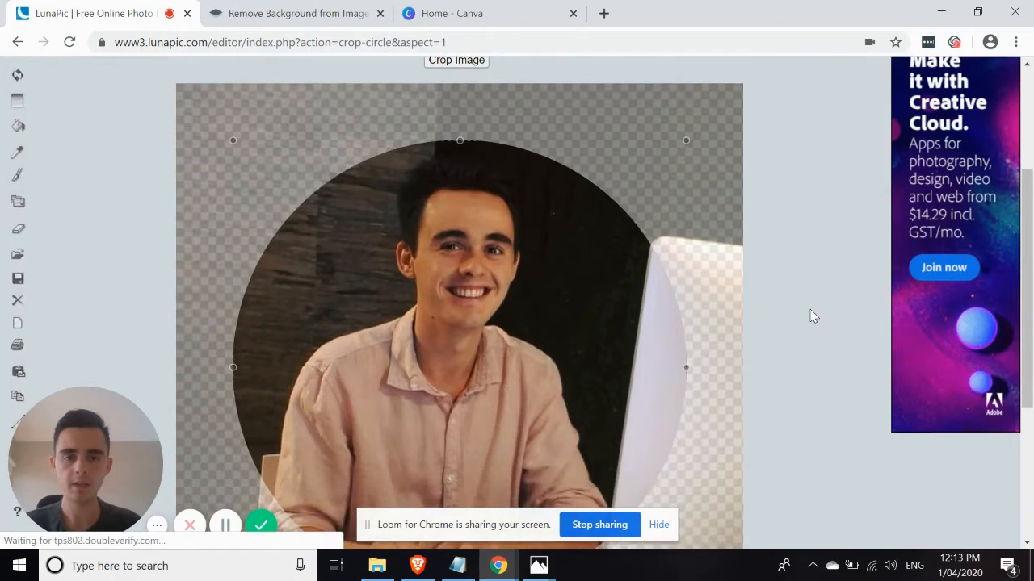
pyautogui.scroll(1, 810, 314)
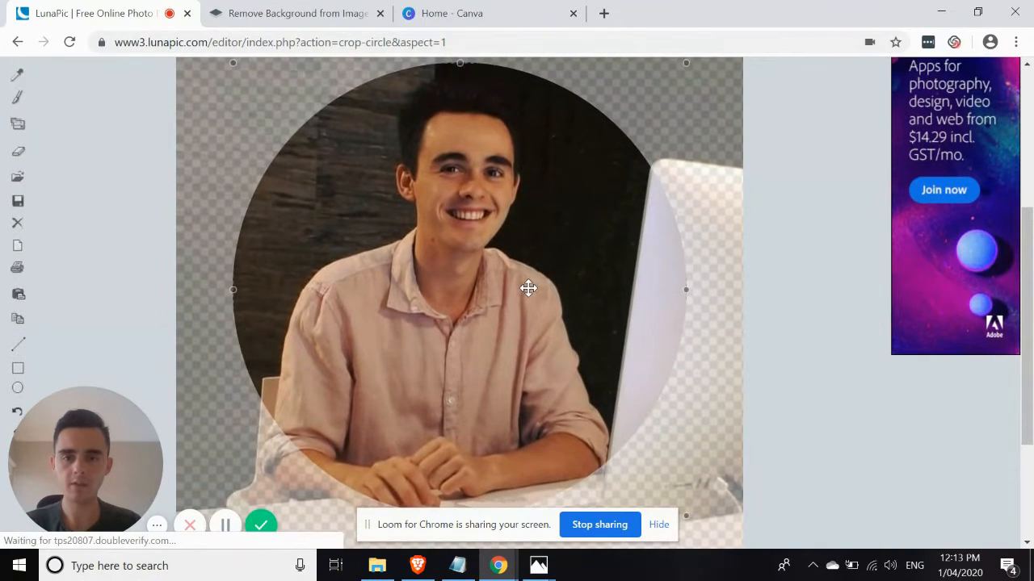
pyautogui.moveTo(529, 288)
pyautogui.mouseDown()
pyautogui.moveTo(526, 273)
pyautogui.moveTo(527, 288)
pyautogui.mouseUp()
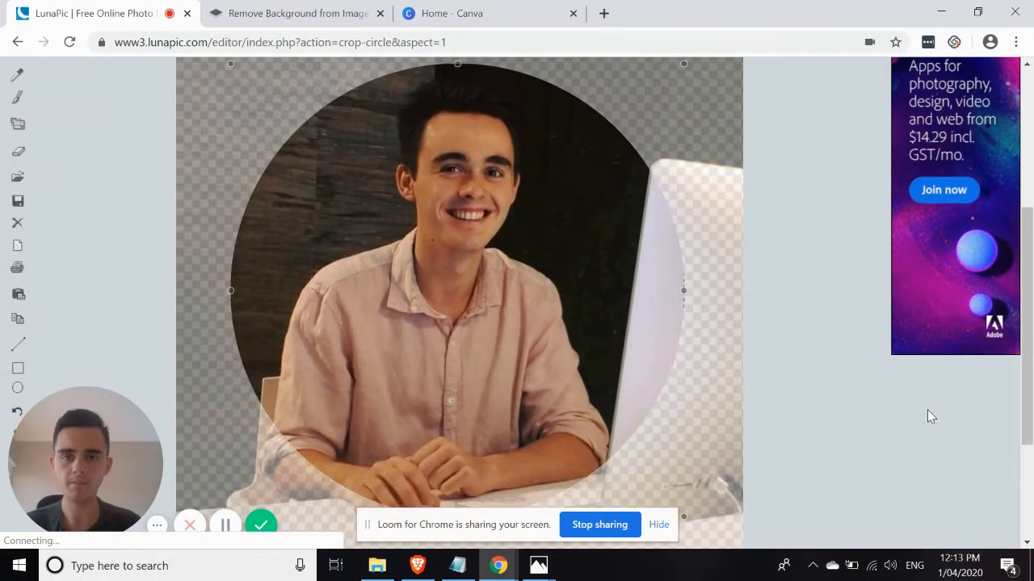
pyautogui.scroll(-3, 927, 409)
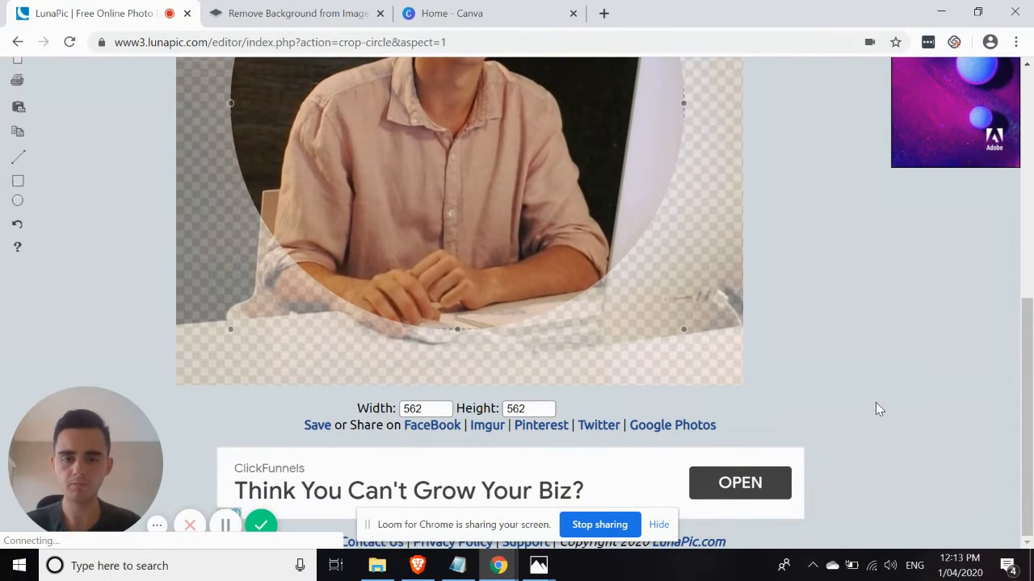
pyautogui.scroll(5, 875, 408)
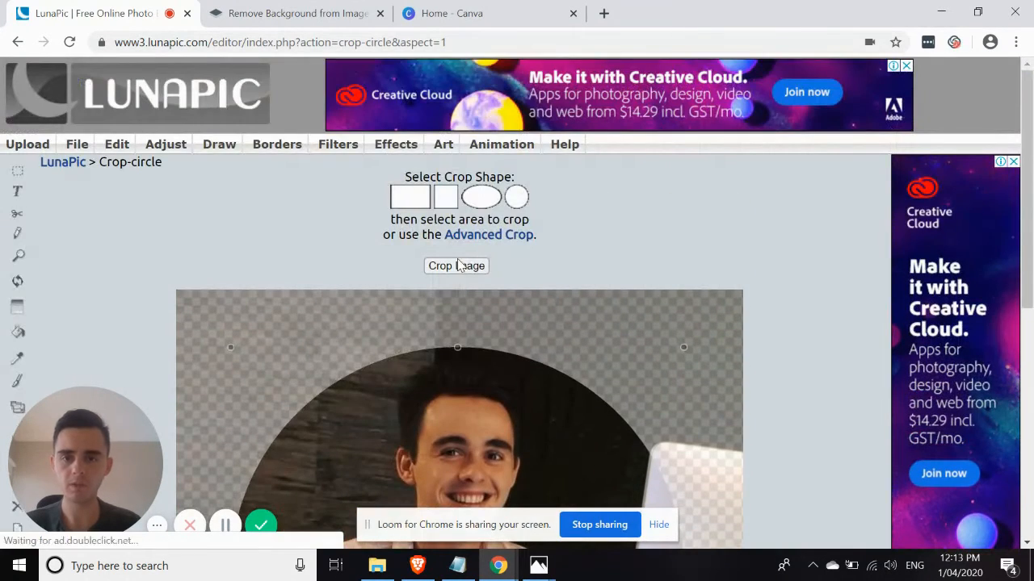
pyautogui.click(457, 266)
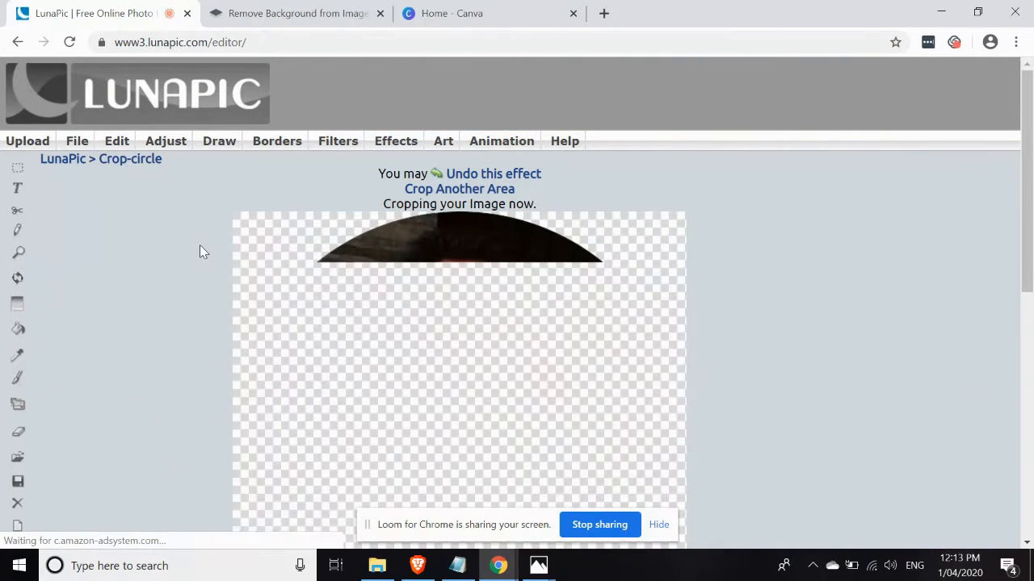
# Check the circular crop and save the image to the computer.
pyautogui.scroll(-5, 200, 247)
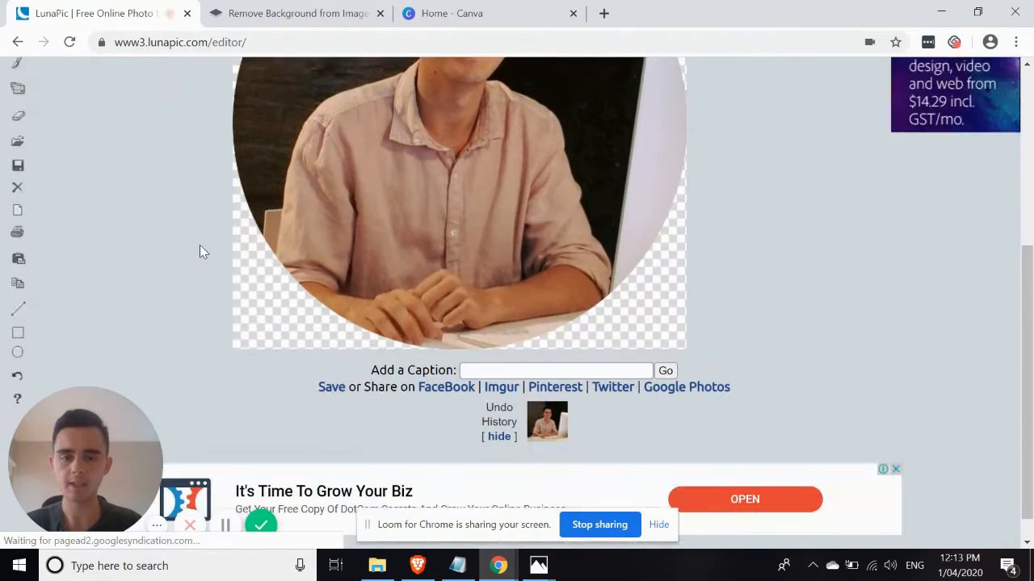
pyautogui.scroll(5, 509, 189)
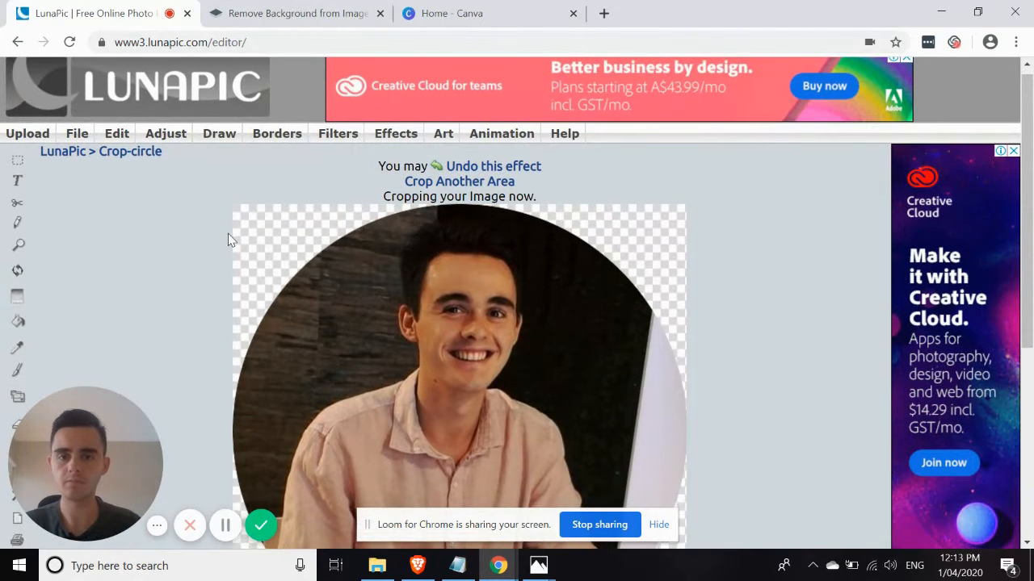
pyautogui.scroll(-5, 228, 234)
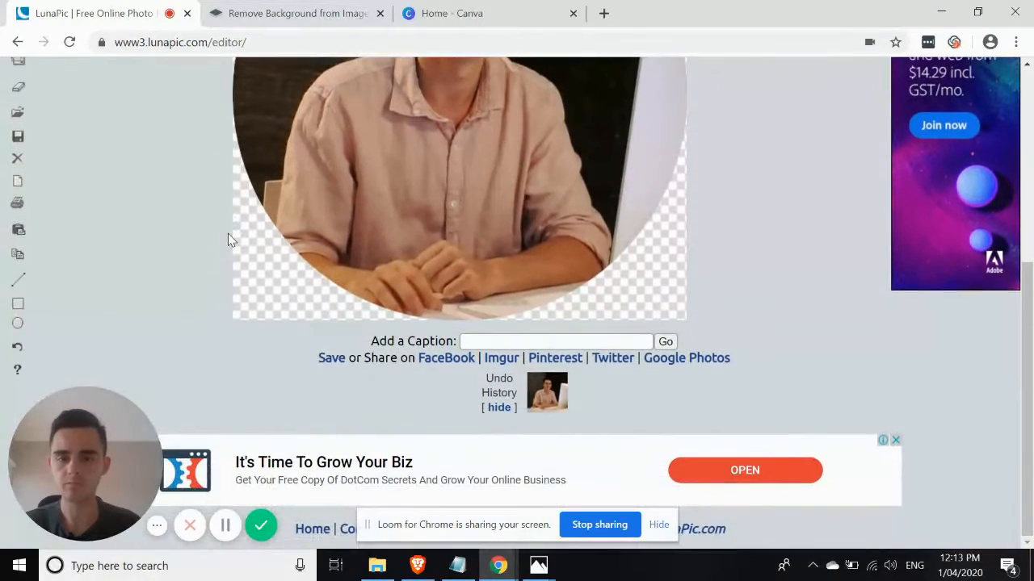
pyautogui.click(334, 358)
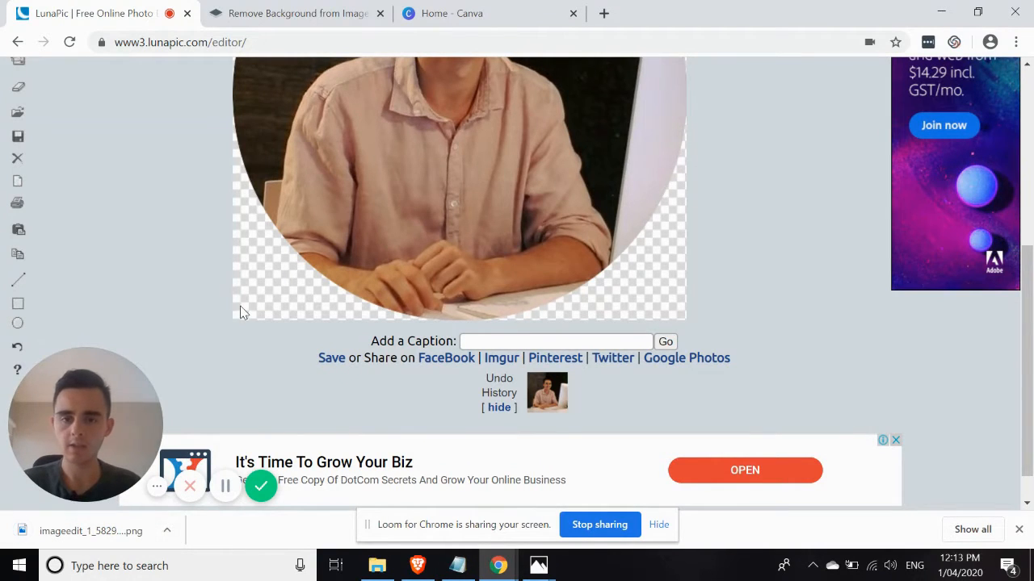
pyautogui.scroll(3, 241, 312)
pyautogui.scroll(2, 241, 312)
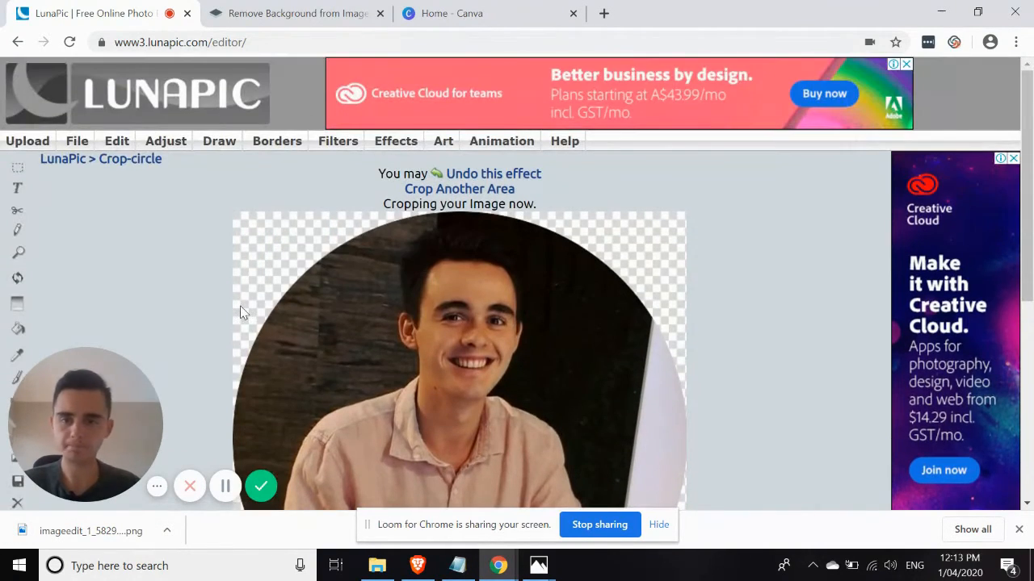
pyautogui.scroll(-2, 419, 354)
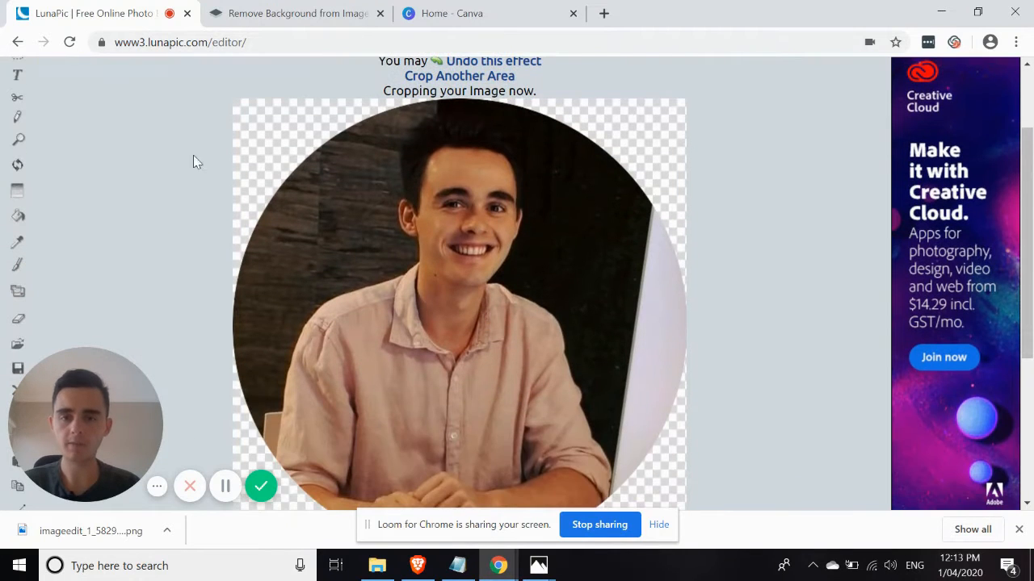
# Switch to Canva and create a new design with custom dimensions of 1080 × 1080 px.
pyautogui.click(440, 17)
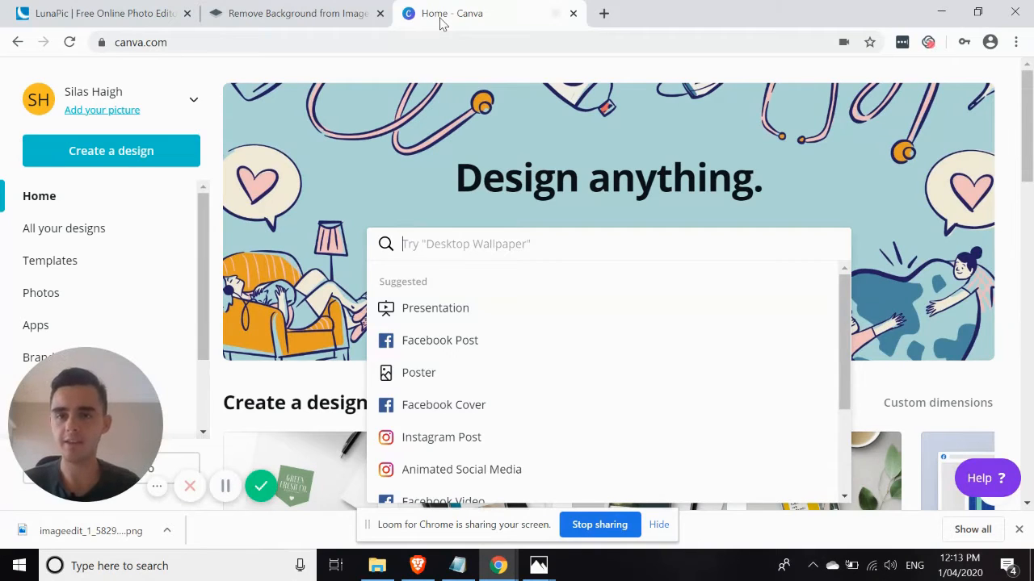
pyautogui.click(339, 170)
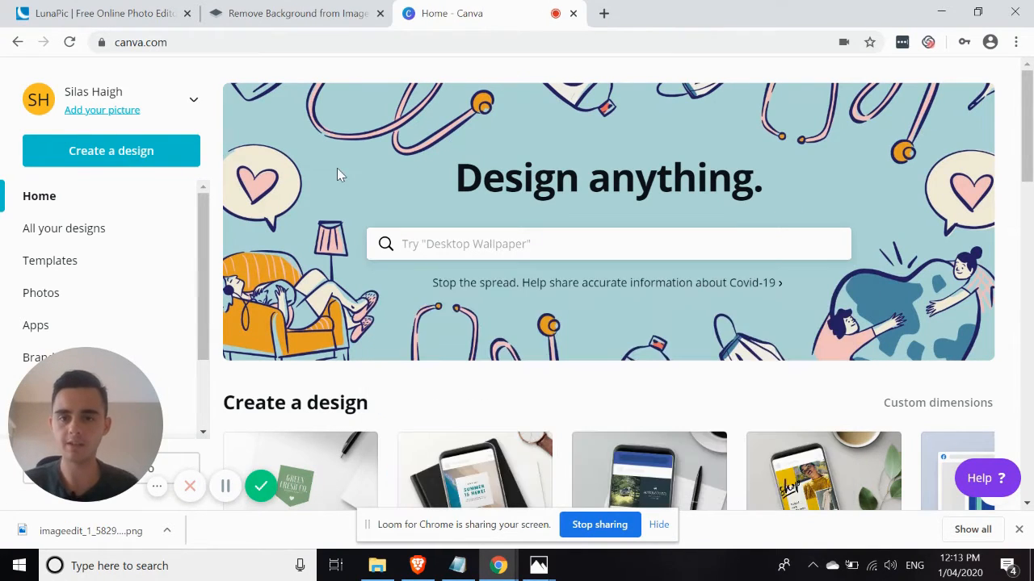
pyautogui.scroll(-2, 446, 449)
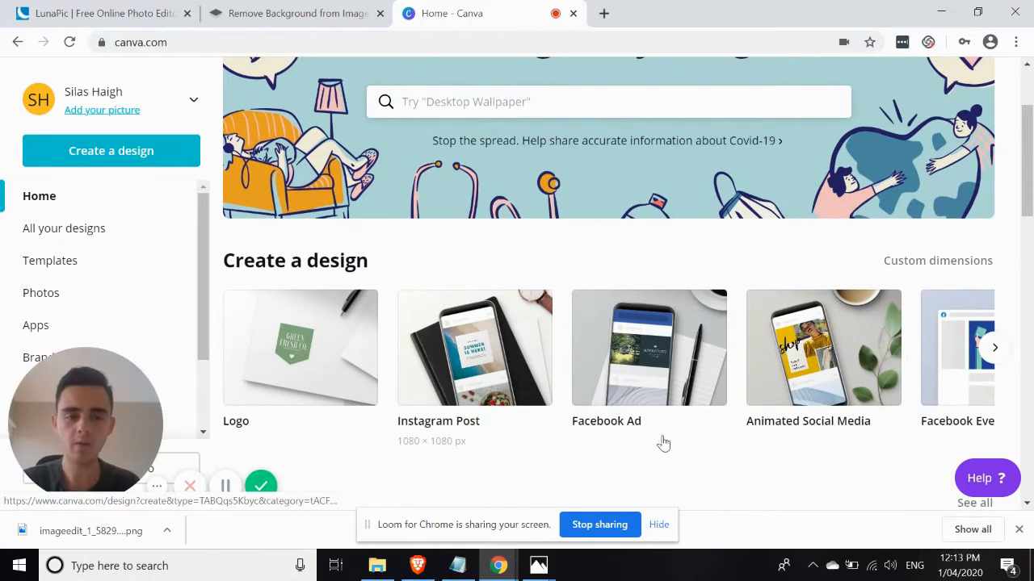
pyautogui.click(994, 349)
pyautogui.click(994, 348)
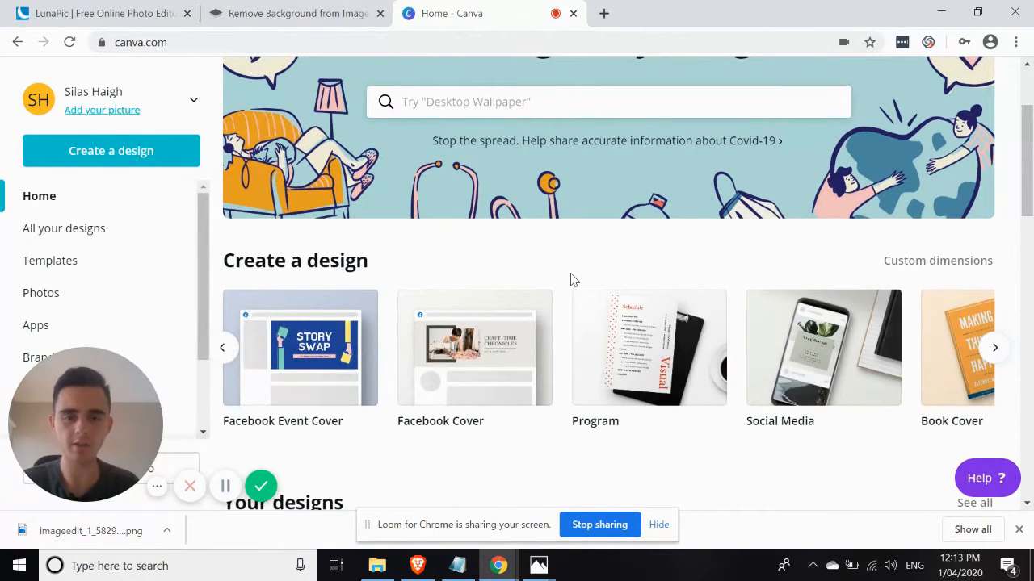
pyautogui.scroll(1, 572, 279)
pyautogui.click(917, 284)
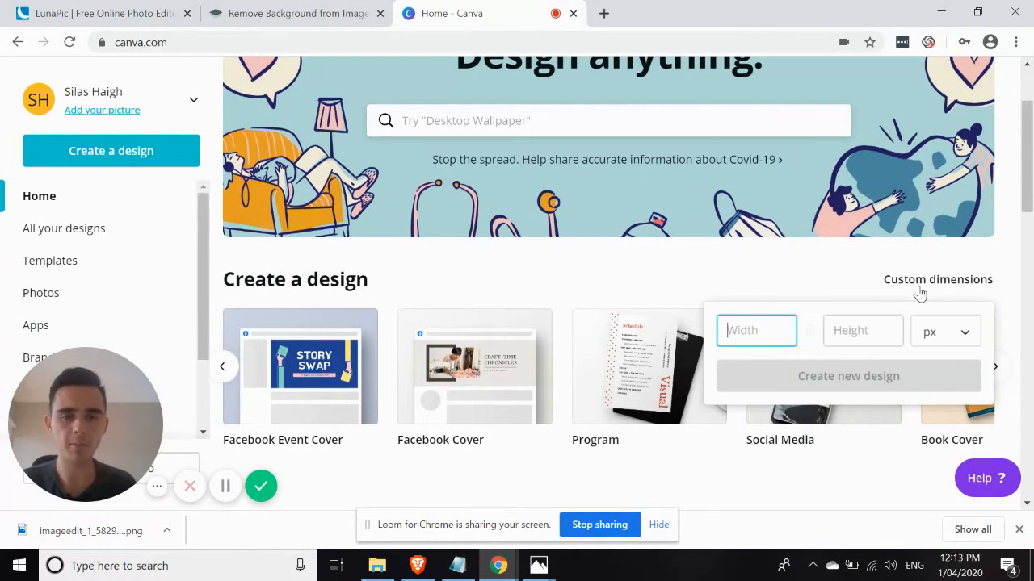
pyautogui.write('1')
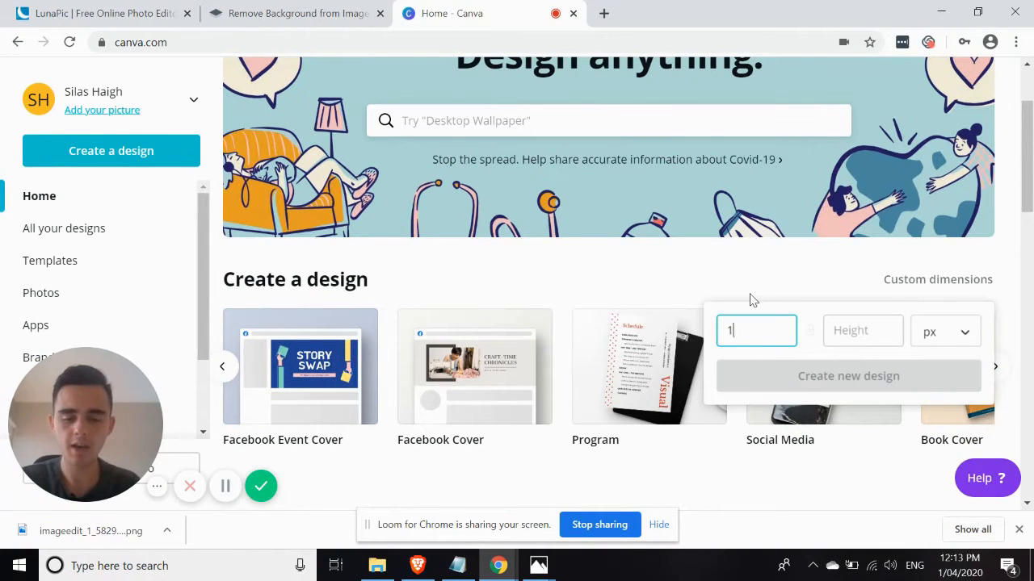
pyautogui.write('080')
pyautogui.press('Tab')
pyautogui.write('1080')
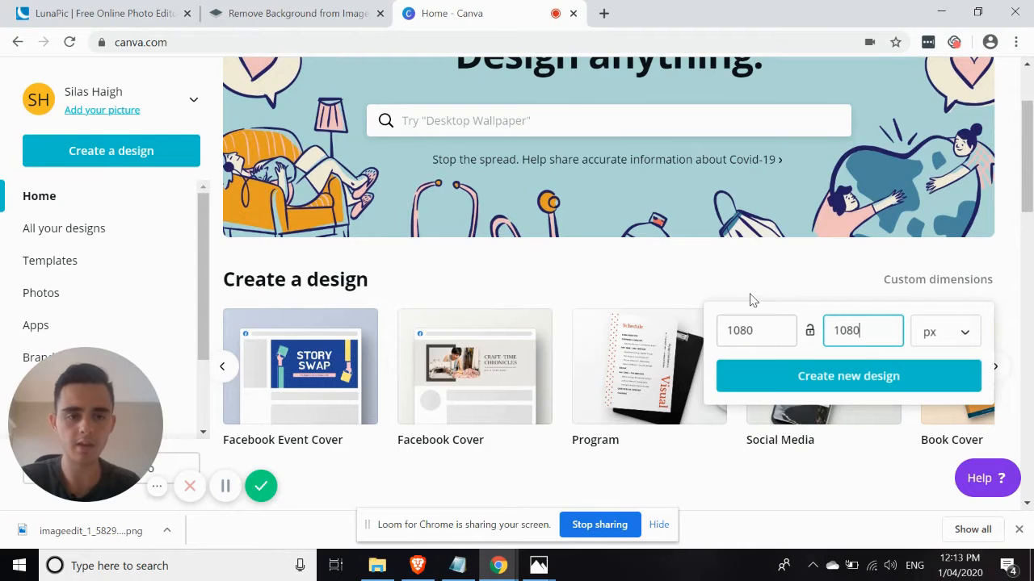
pyautogui.click(858, 377)
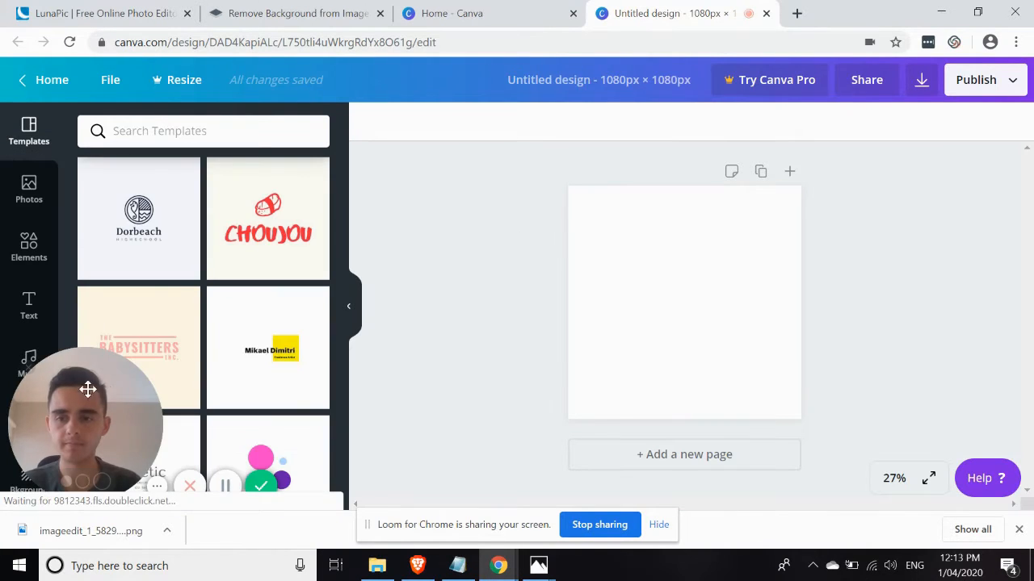
pyautogui.moveTo(109, 397); pyautogui.dragTo(967, 442)
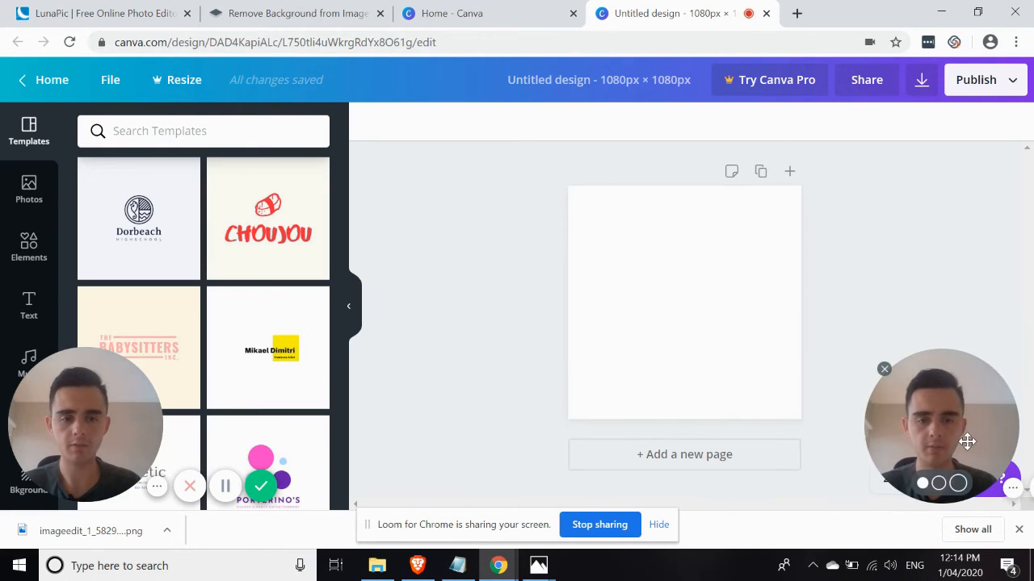
pyautogui.moveTo(51, 383); pyautogui.dragTo(58, 432)
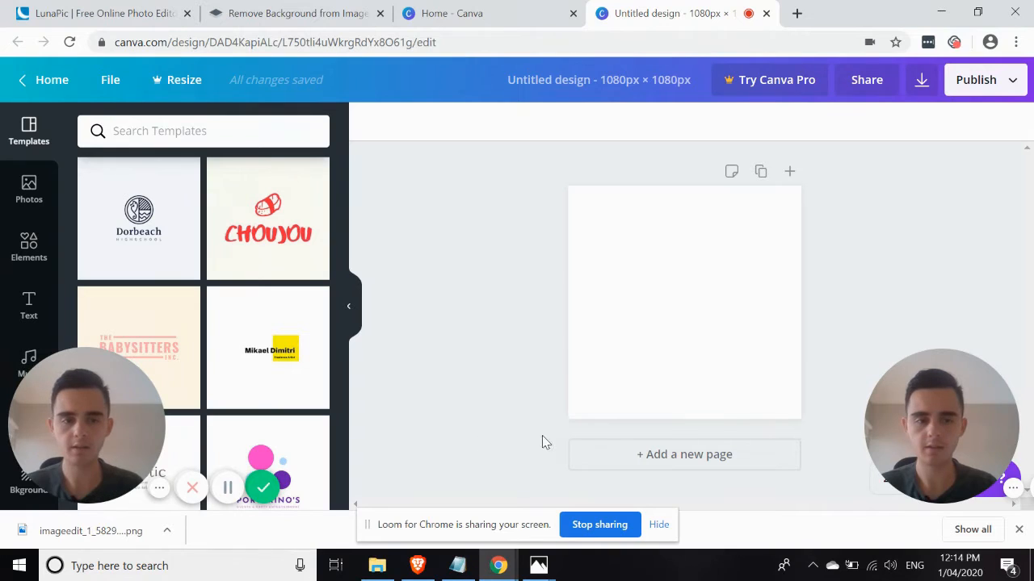
pyautogui.click(29, 371)
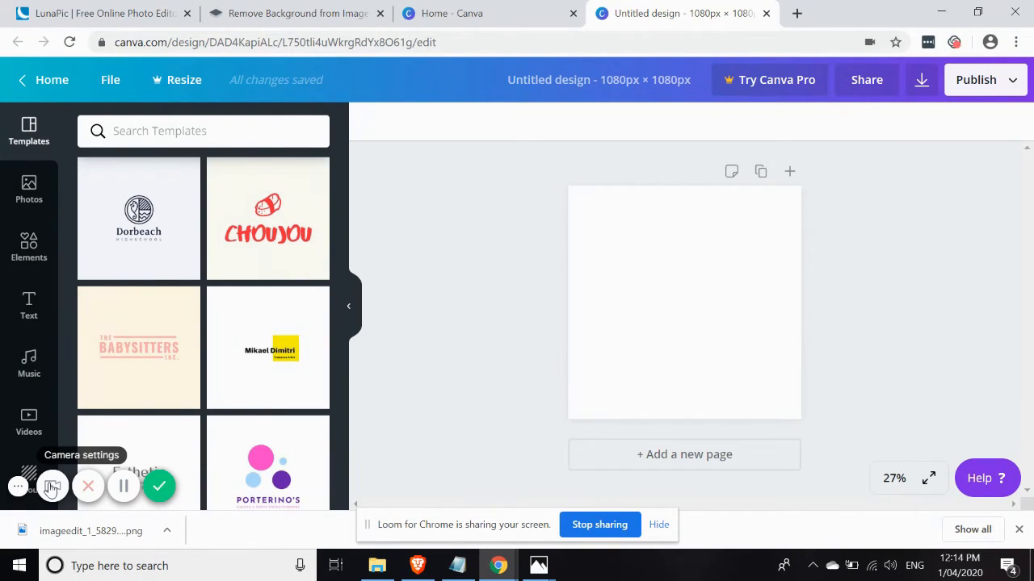
pyautogui.click(125, 487)
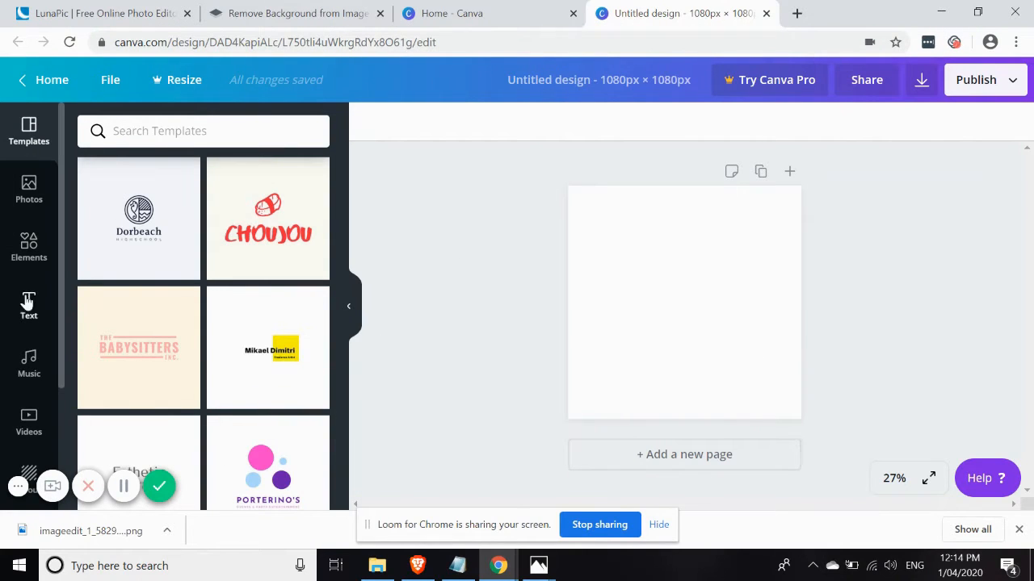
# Upload the downloaded circular "imageedit" PNG to the design's uploads and add it to the page.
pyautogui.scroll(-3, 27, 337)
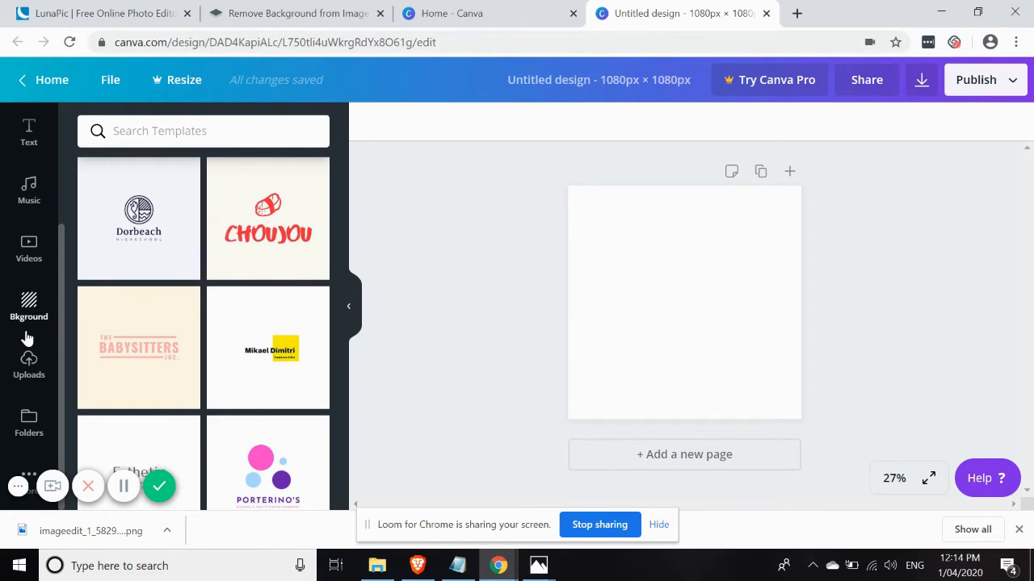
pyautogui.click(10, 380)
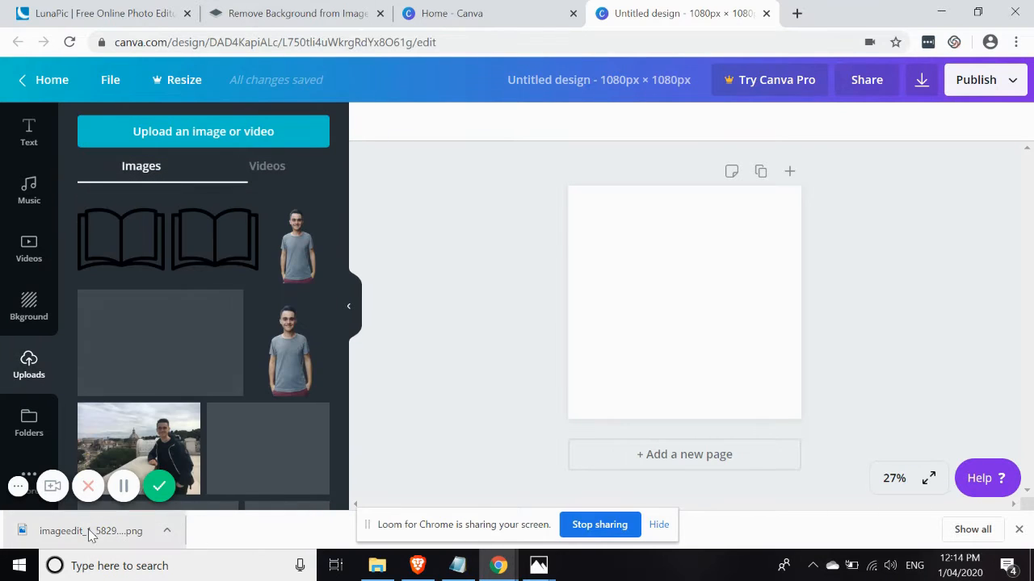
pyautogui.moveTo(91, 533); pyautogui.dragTo(161, 377)
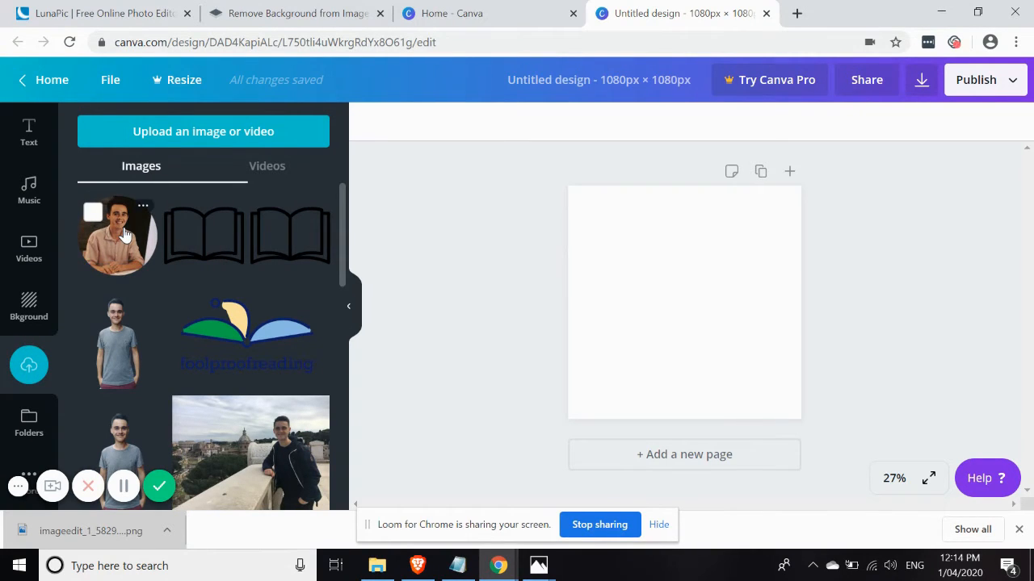
pyautogui.click(125, 234)
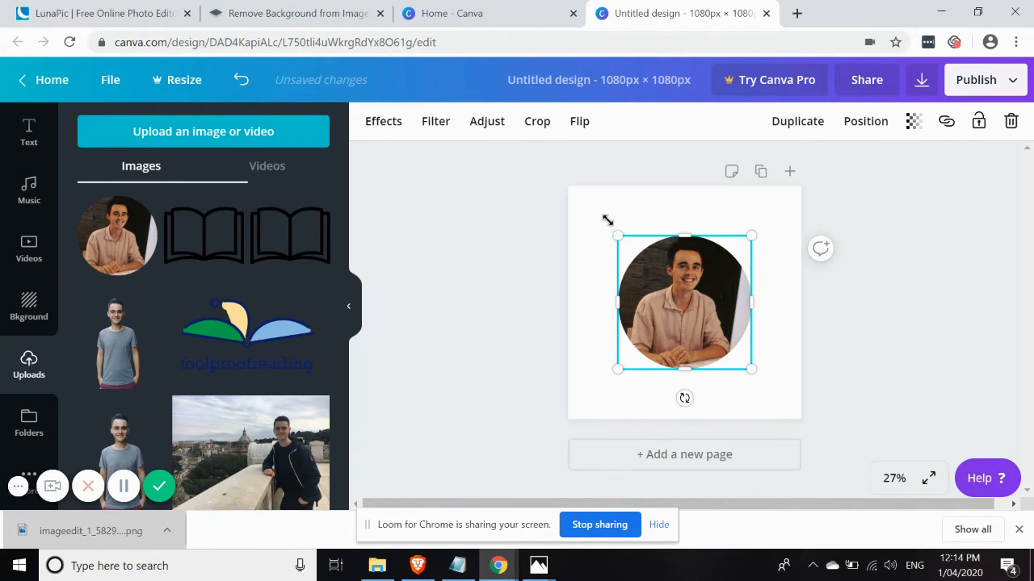
# Enlarge the circular photo and centre it on the page, leaving a margin around it.
pyautogui.moveTo(607, 220); pyautogui.dragTo(576, 192)
pyautogui.moveTo(689, 281); pyautogui.dragTo(711, 301)
pyautogui.click(477, 279)
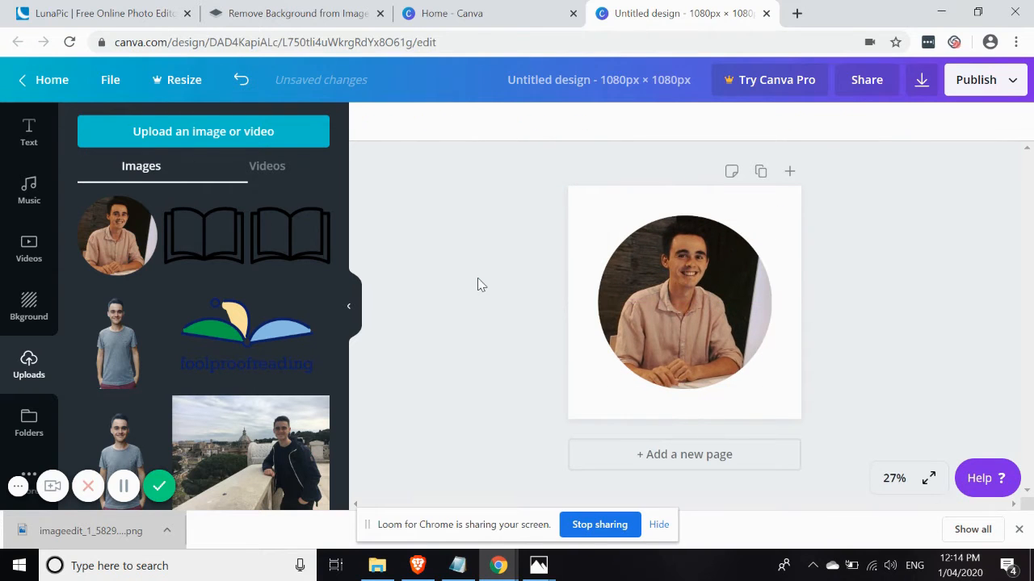
# Add the circle frame from the Frames elements to the page over the photo.
pyautogui.click(30, 144)
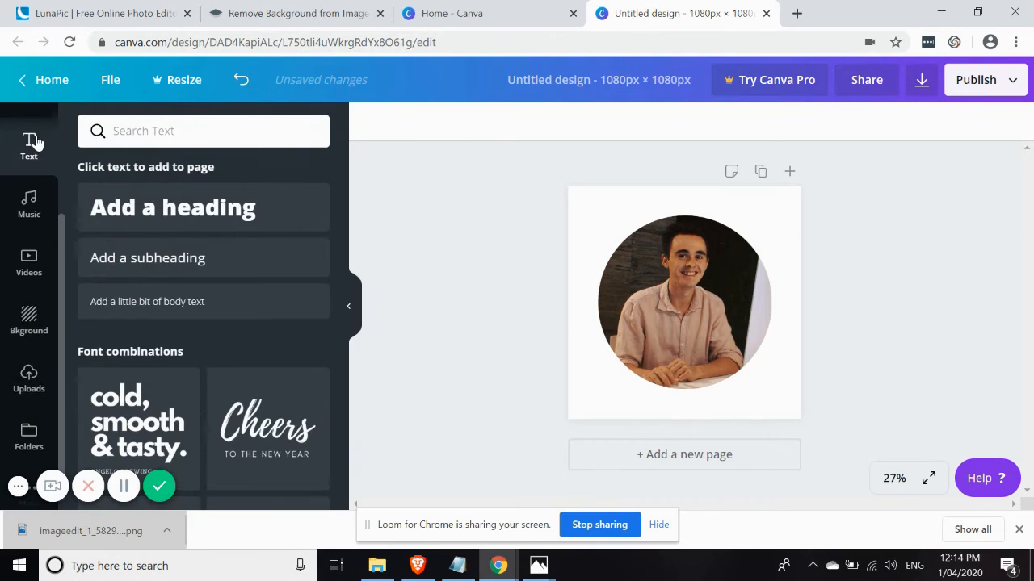
pyautogui.scroll(2, 34, 142)
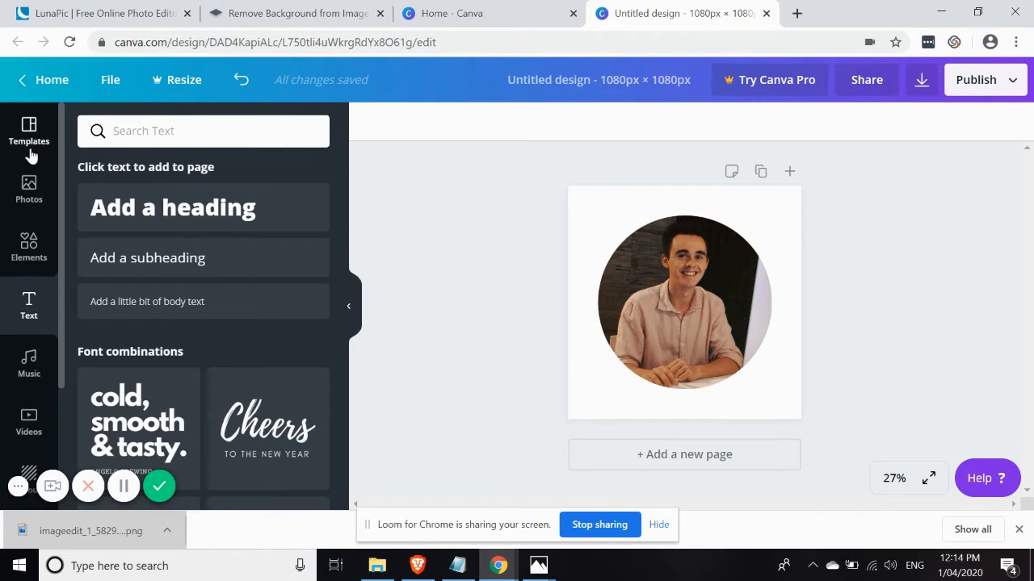
pyautogui.click(30, 249)
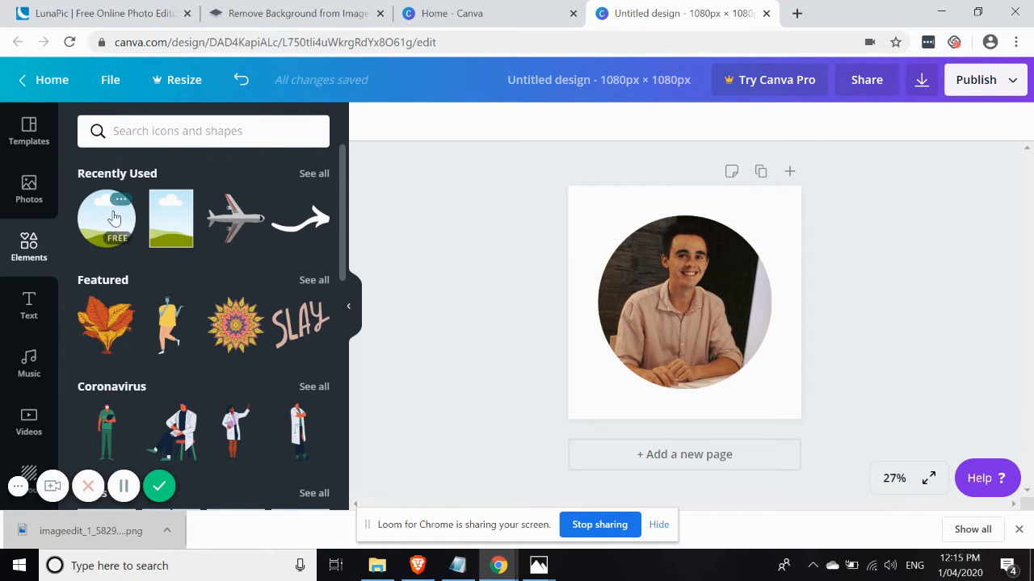
pyautogui.scroll(-2, 122, 244)
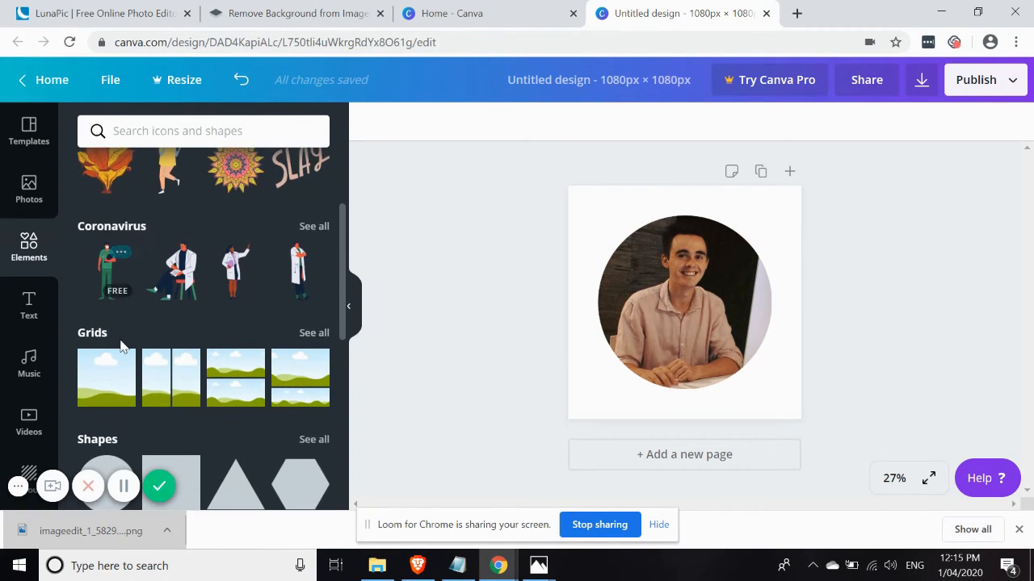
pyautogui.scroll(1, 119, 336)
pyautogui.scroll(-3, 119, 336)
pyautogui.scroll(-1, 119, 335)
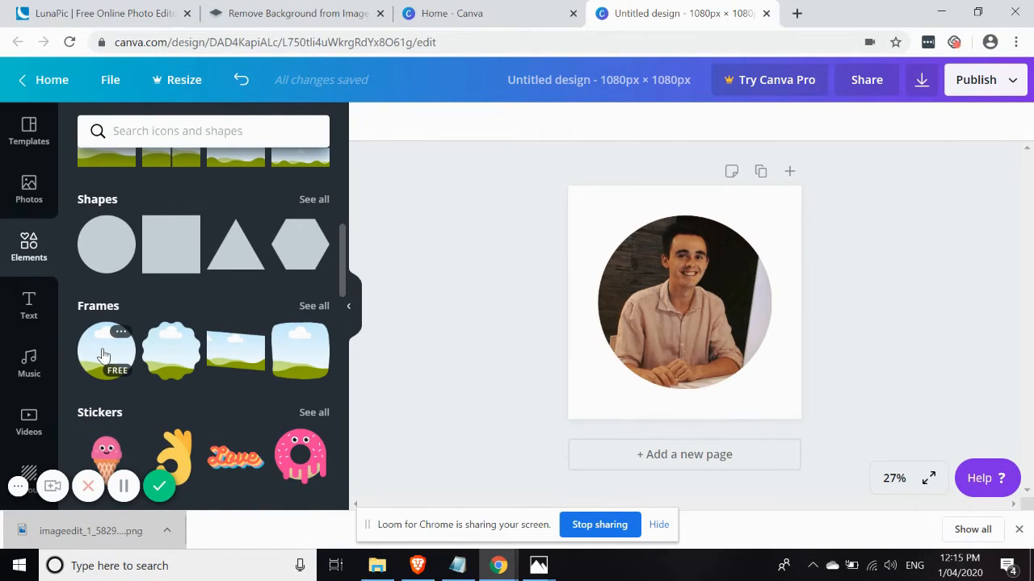
pyautogui.click(104, 356)
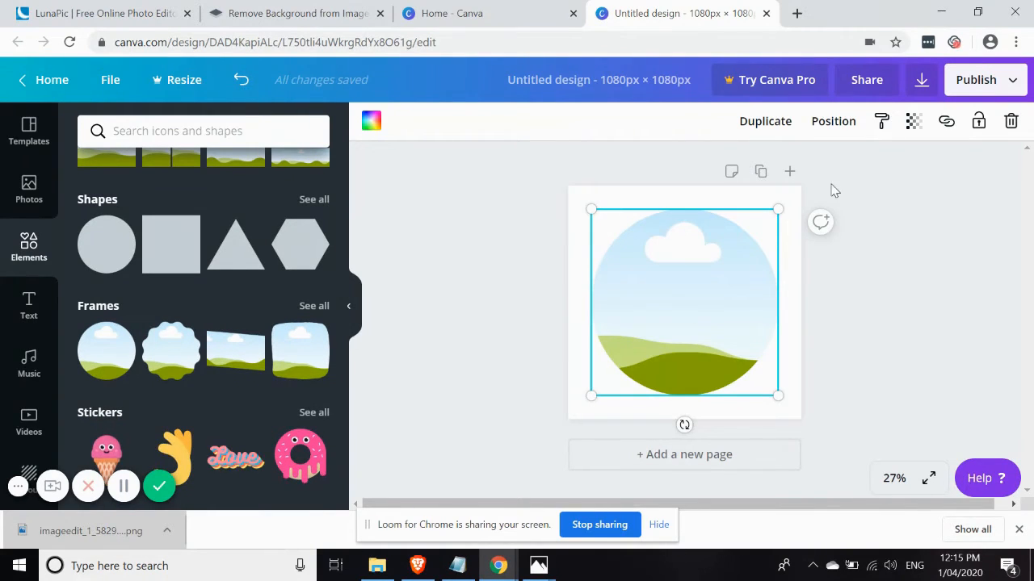
# Send the circle frame backward so it sits behind the photo.
pyautogui.click(834, 123)
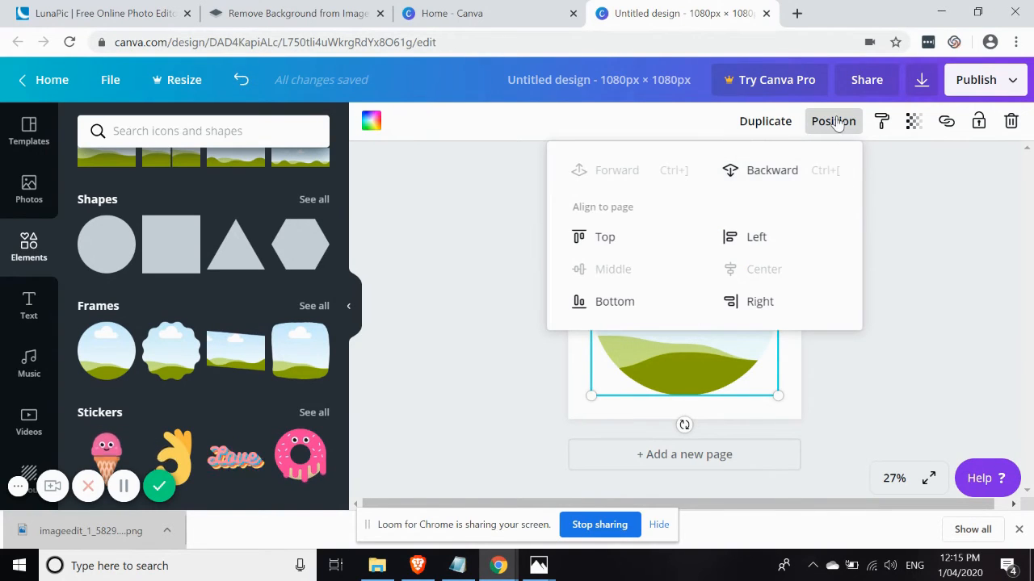
pyautogui.click(780, 172)
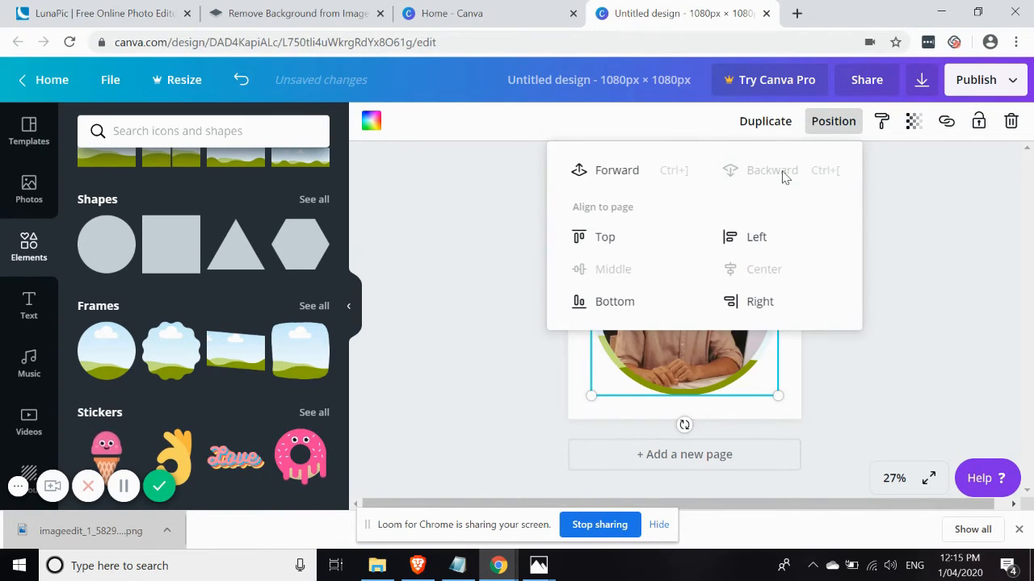
pyautogui.click(882, 430)
# Colour the circle frame behind the photo with the red default colour.
pyautogui.click(614, 220)
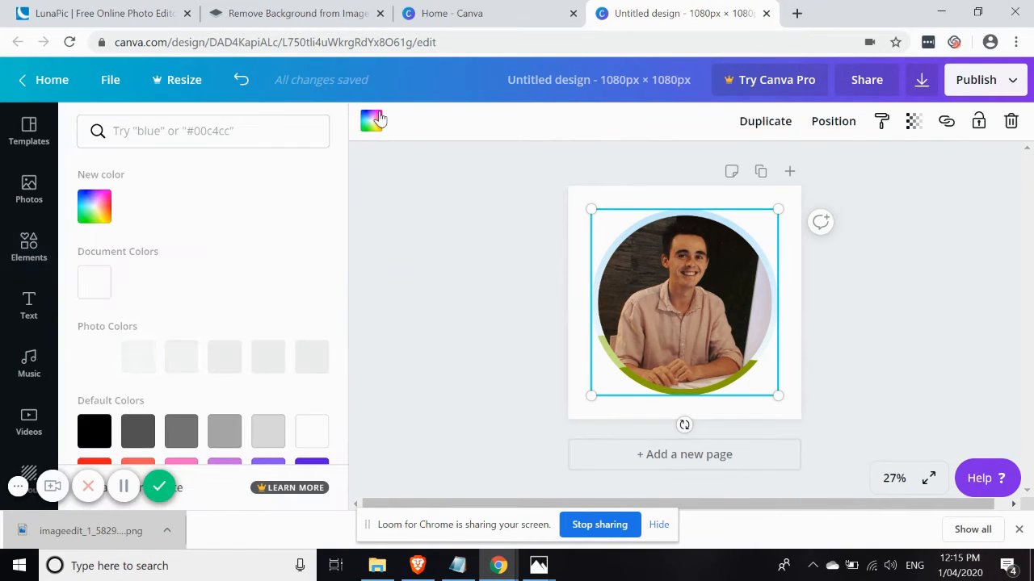
pyautogui.click(370, 120)
pyautogui.click(90, 215)
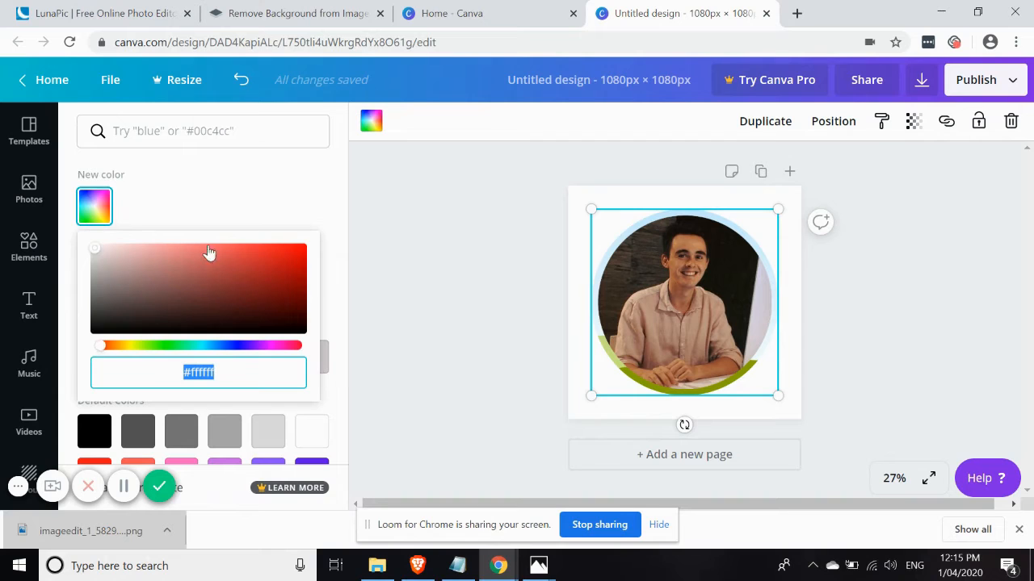
pyautogui.click(204, 181)
pyautogui.scroll(-2, 159, 320)
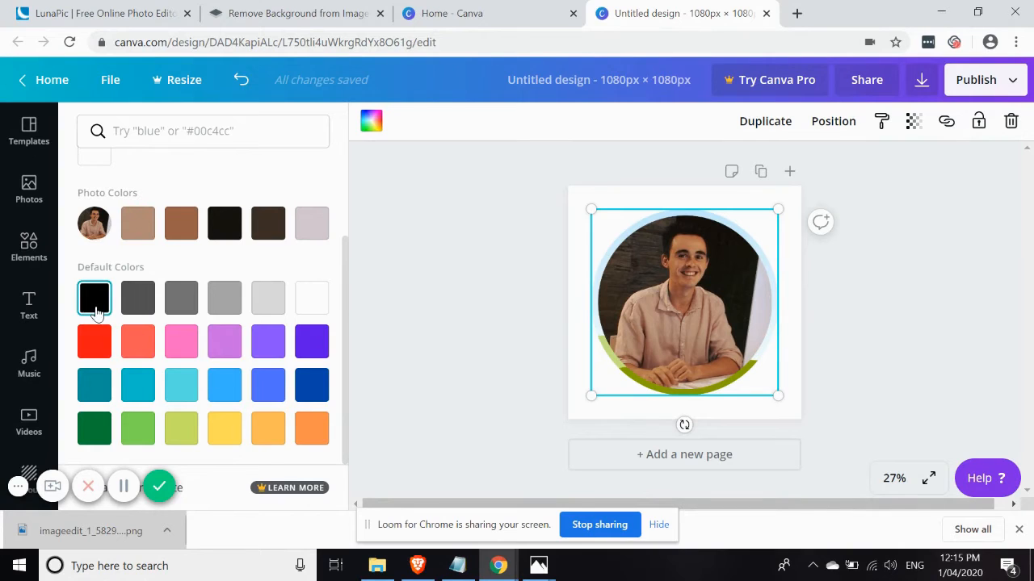
pyautogui.click(94, 342)
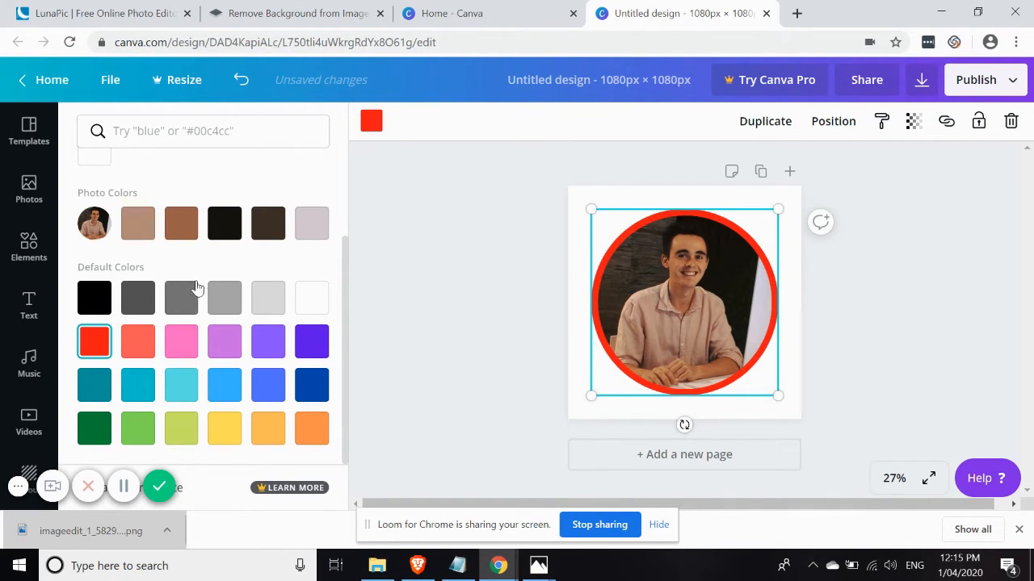
pyautogui.scroll(2, 212, 240)
pyautogui.click(662, 260)
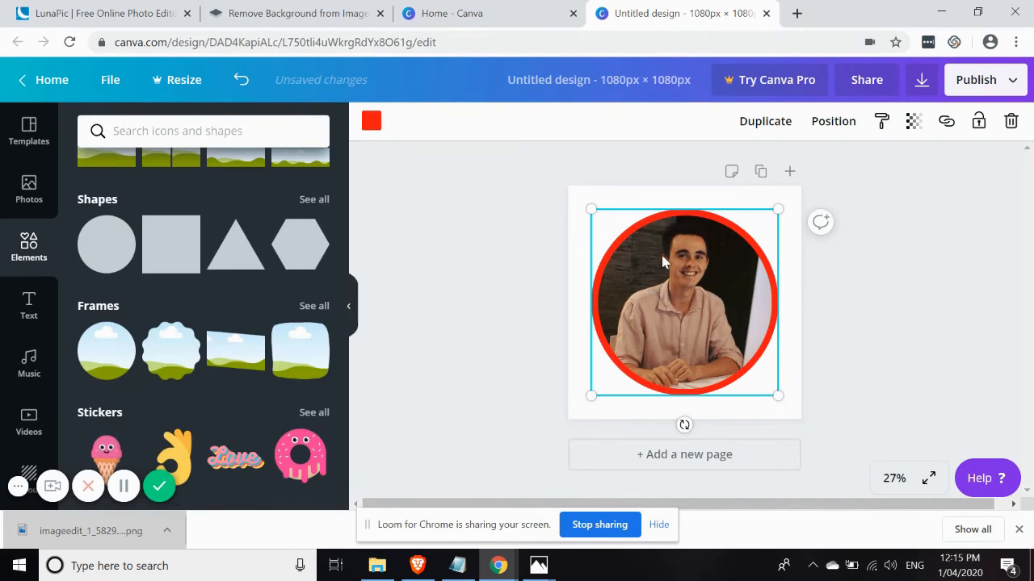
# Select the circular photo and the red circle behind it together, and enlarge both to fill the square page.
pyautogui.click(743, 257)
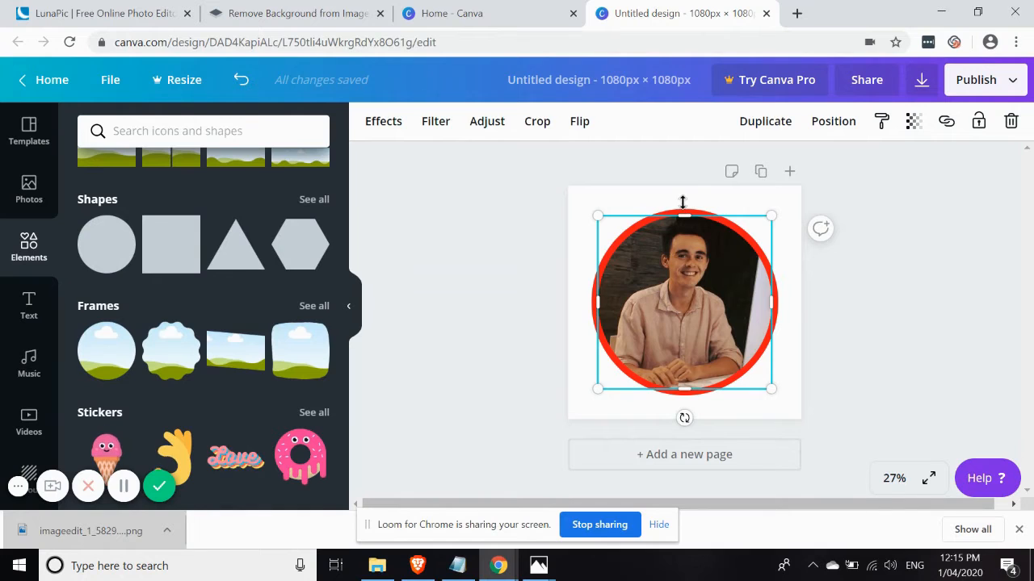
pyautogui.click(582, 200)
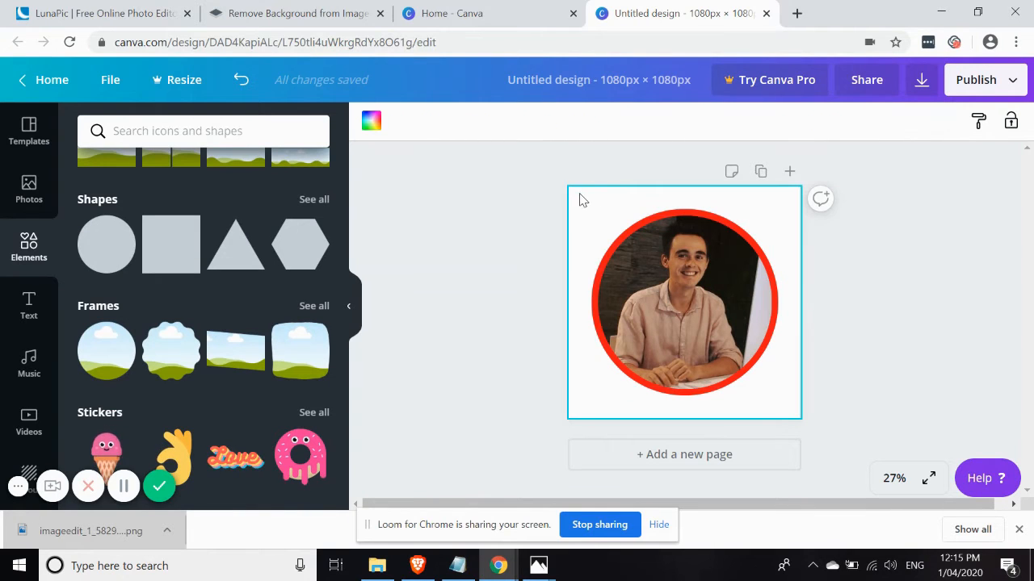
pyautogui.click(512, 216)
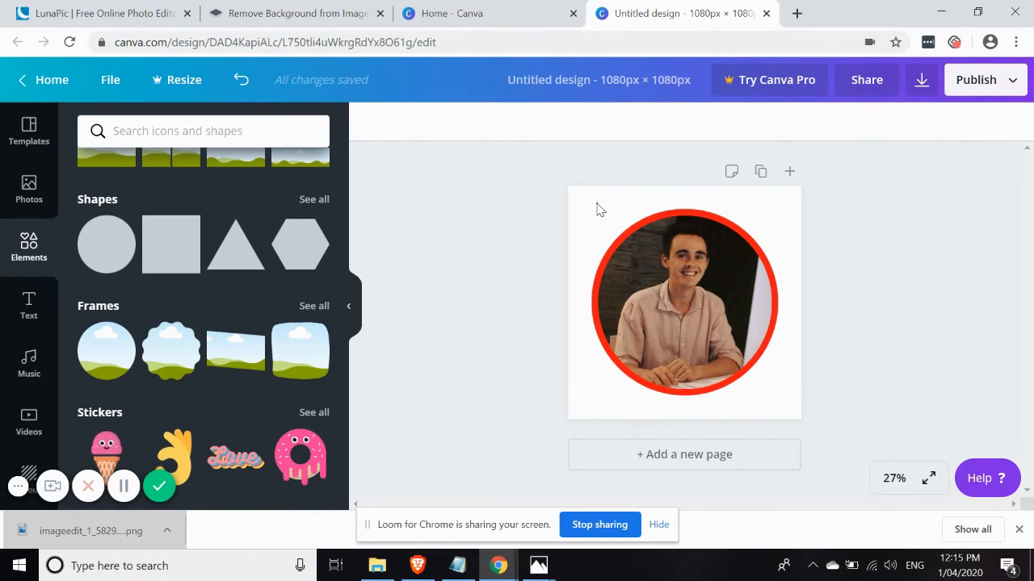
pyautogui.moveTo(598, 204); pyautogui.dragTo(773, 397)
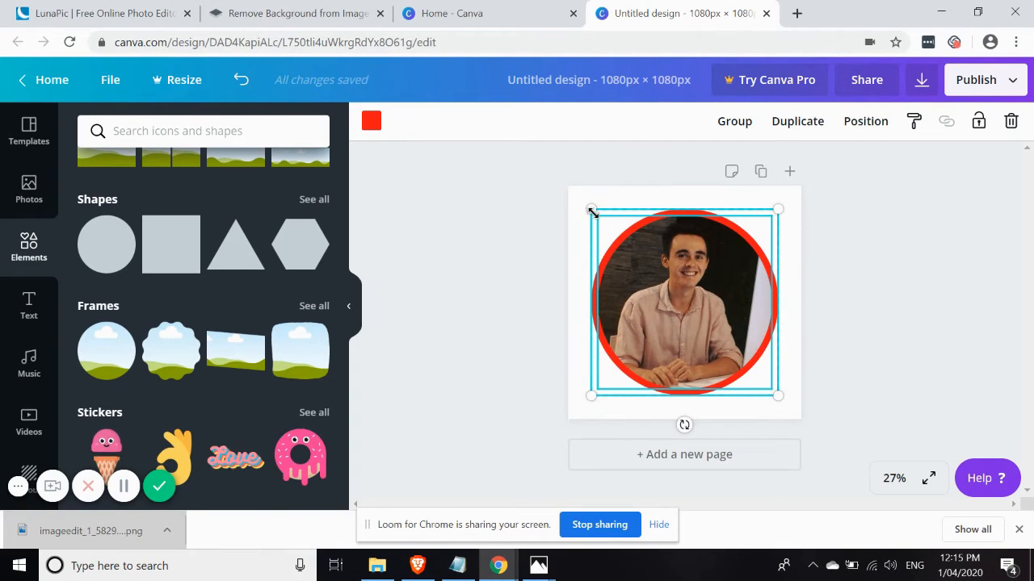
pyautogui.moveTo(591, 212); pyautogui.dragTo(568, 186)
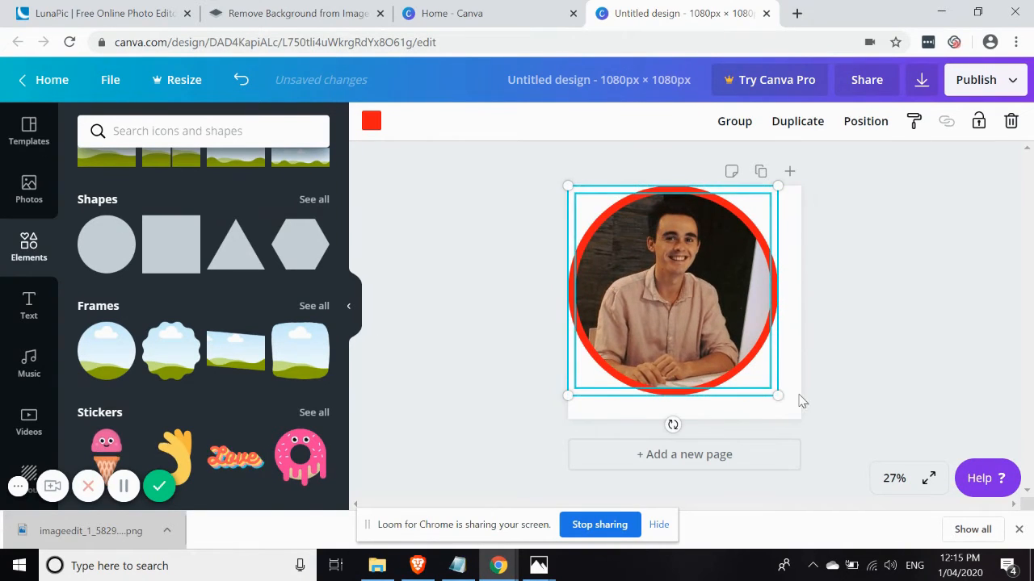
pyautogui.moveTo(778, 396); pyautogui.dragTo(806, 408)
pyautogui.click(431, 267)
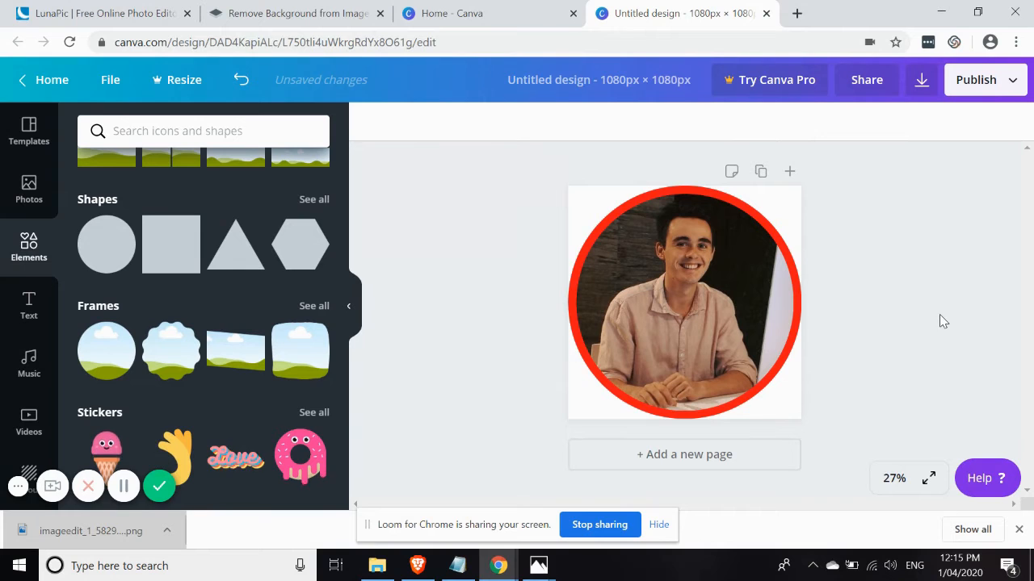
# Download the finished design as a PNG at 1080 x 1080 px.
pyautogui.click(1016, 86)
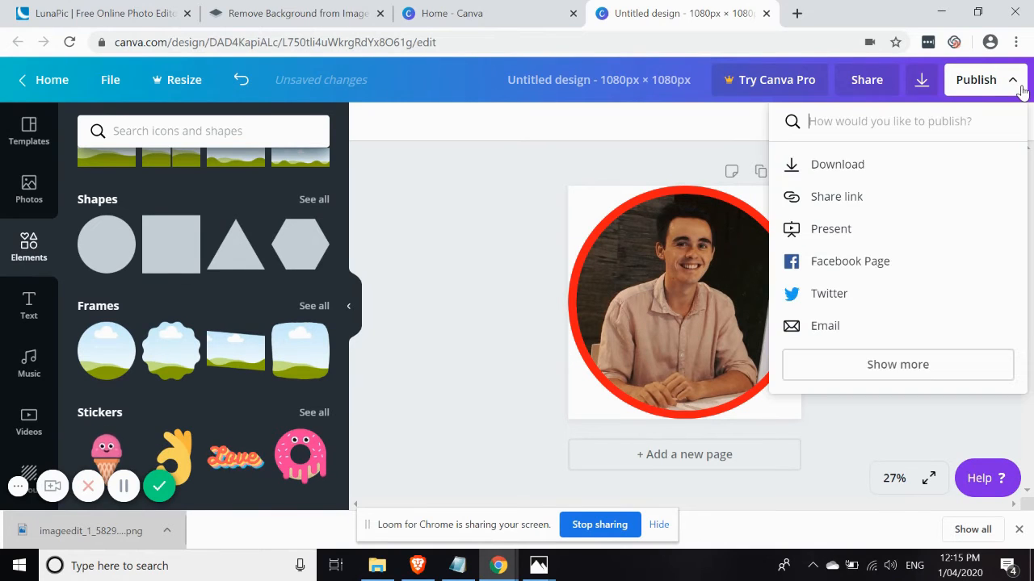
pyautogui.click(836, 165)
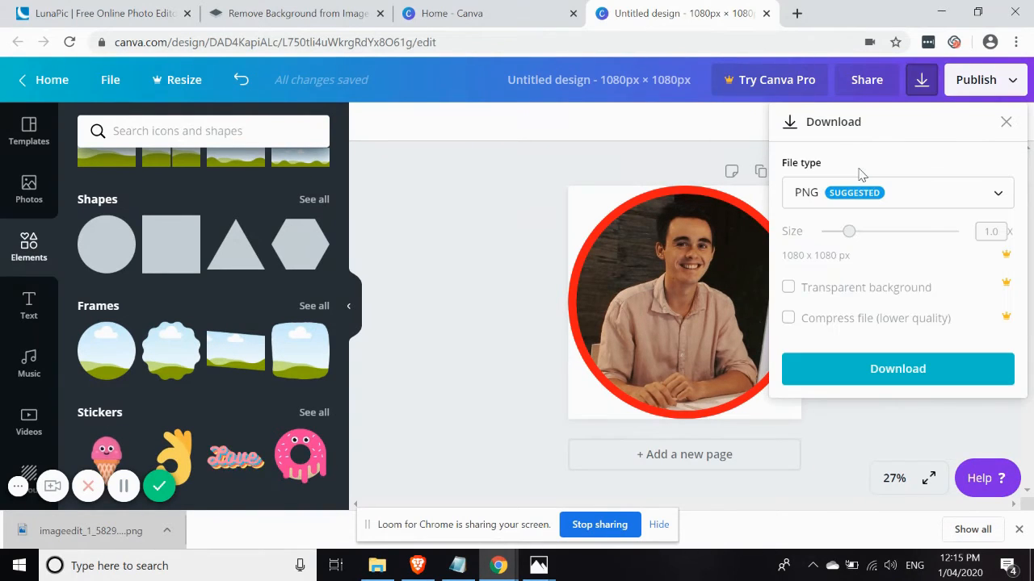
pyautogui.click(902, 375)
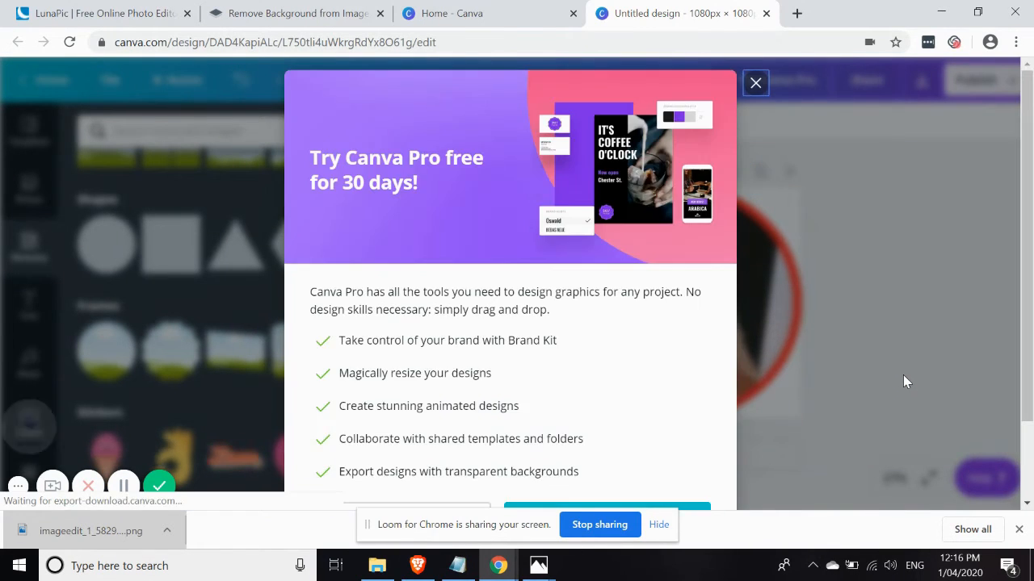
pyautogui.scroll(-2, 477, 371)
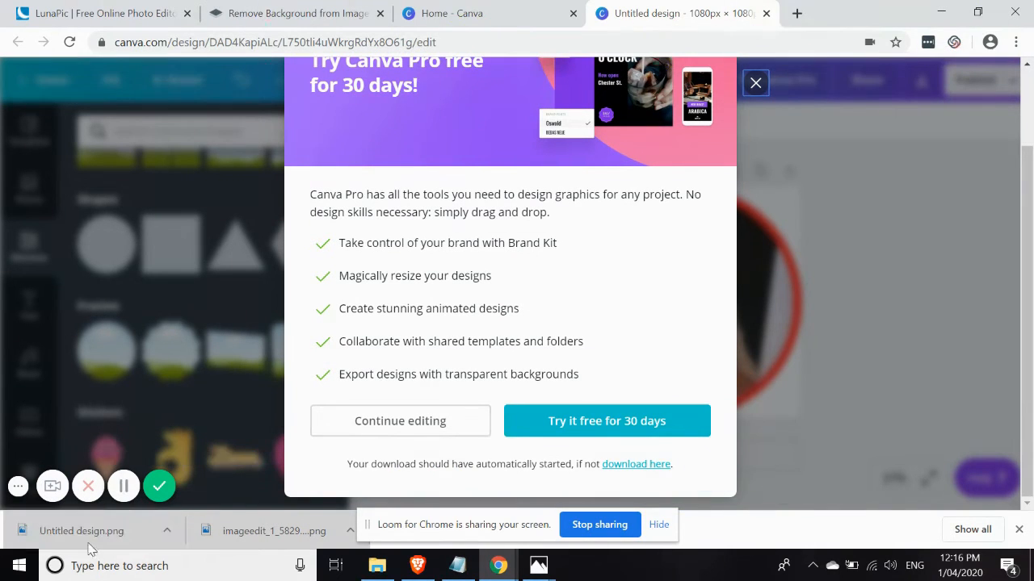
# View the downloaded Untitled design.png, close it, and dismiss the Canva Pro trial offer.
pyautogui.click(89, 531)
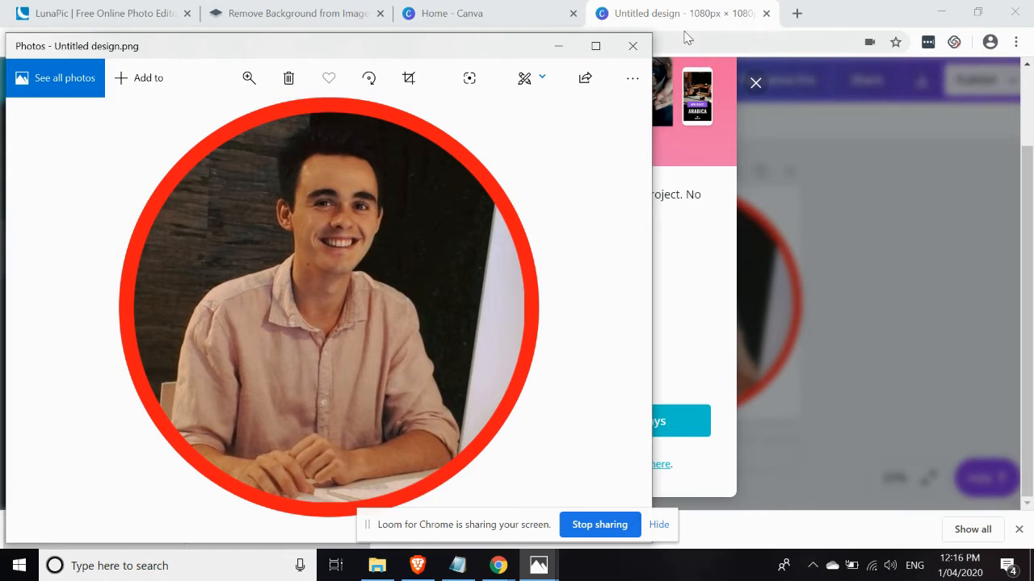
pyautogui.click(630, 44)
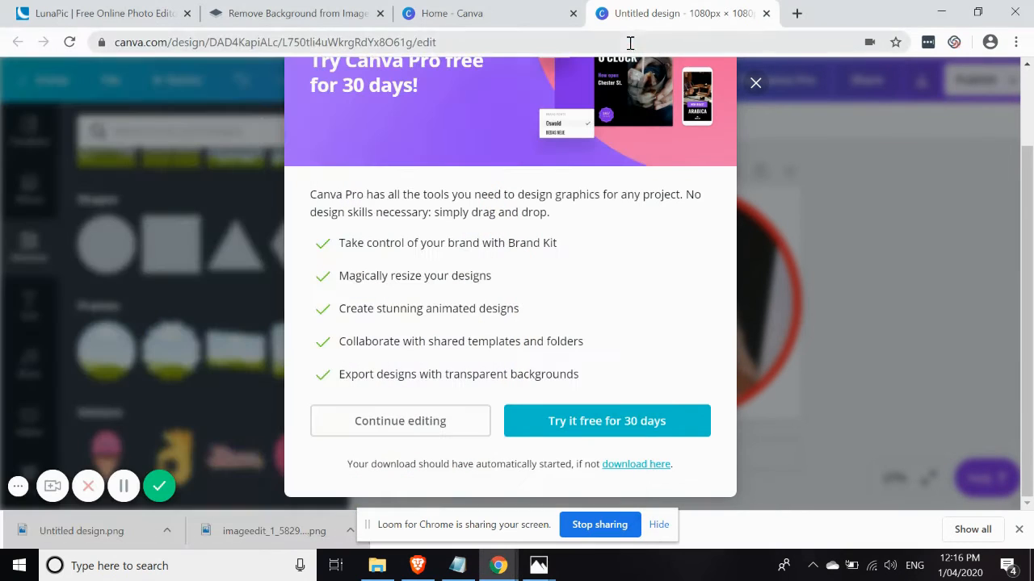
pyautogui.click(756, 84)
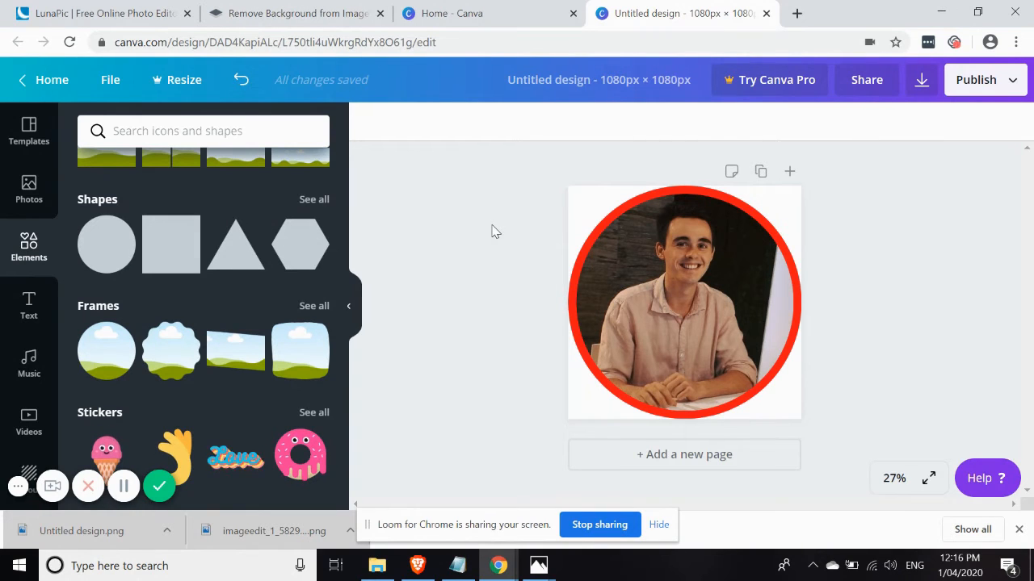
# Switch to the remove.bg site and examine its address, background-removal example and image upload area.
pyautogui.click(318, 6)
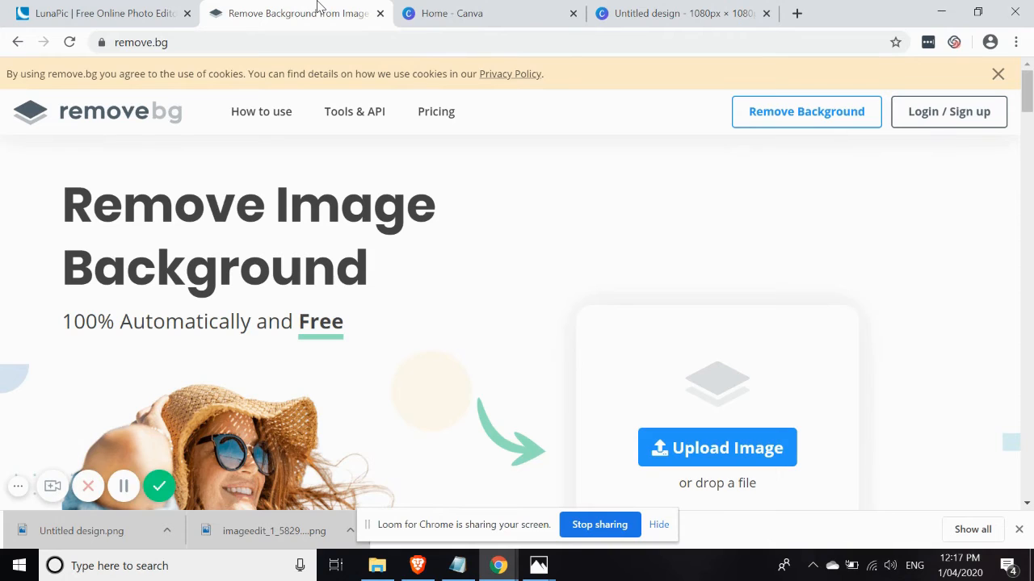
pyautogui.click(195, 36)
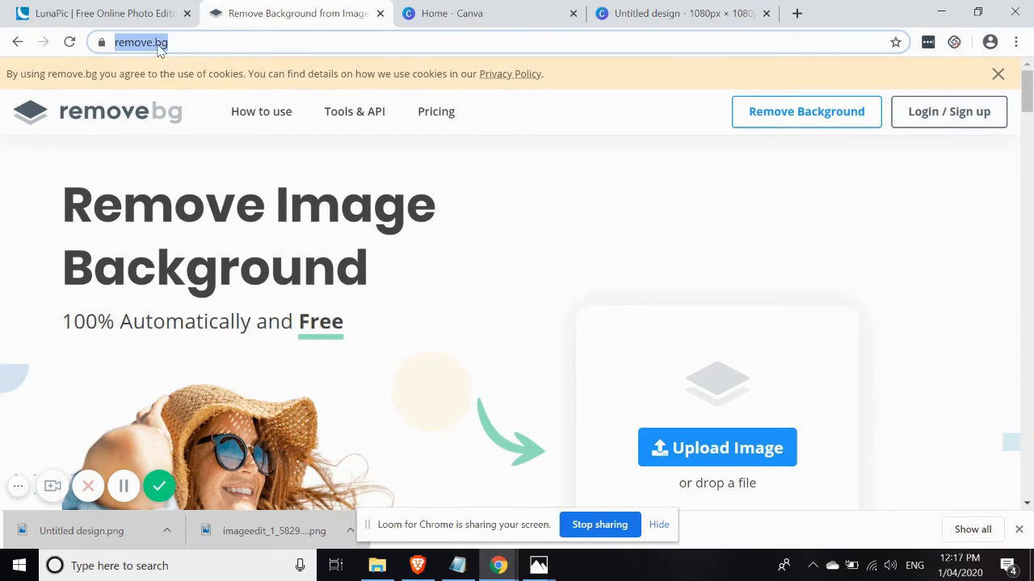
pyautogui.click(172, 42)
pyautogui.click(414, 166)
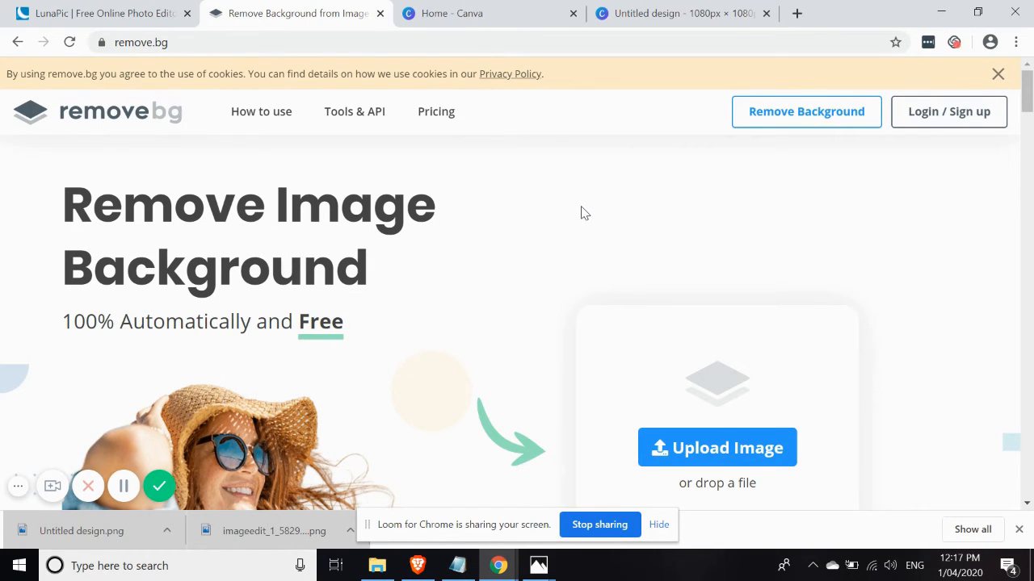
pyautogui.scroll(-5, 585, 213)
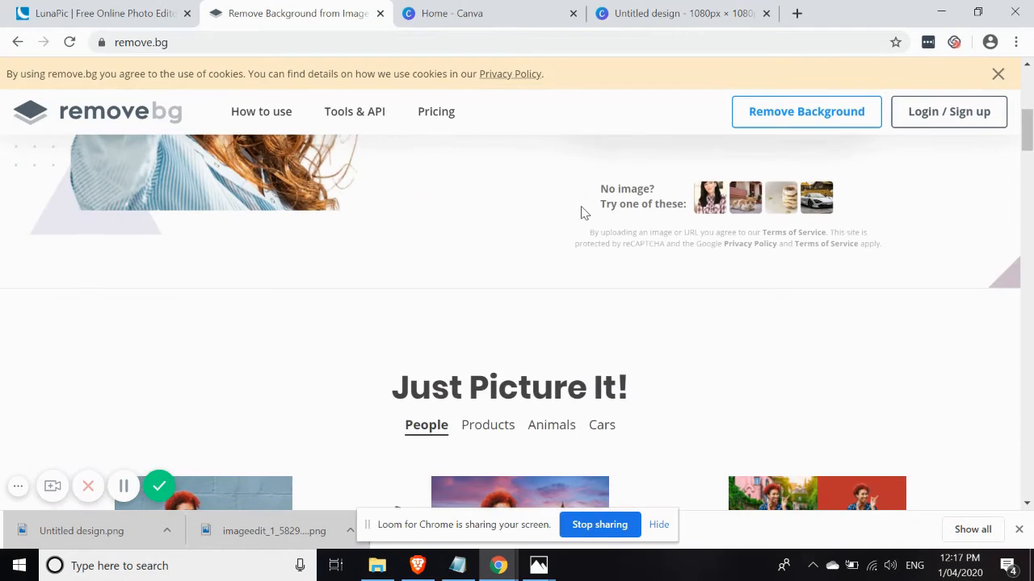
pyautogui.scroll(5, 585, 213)
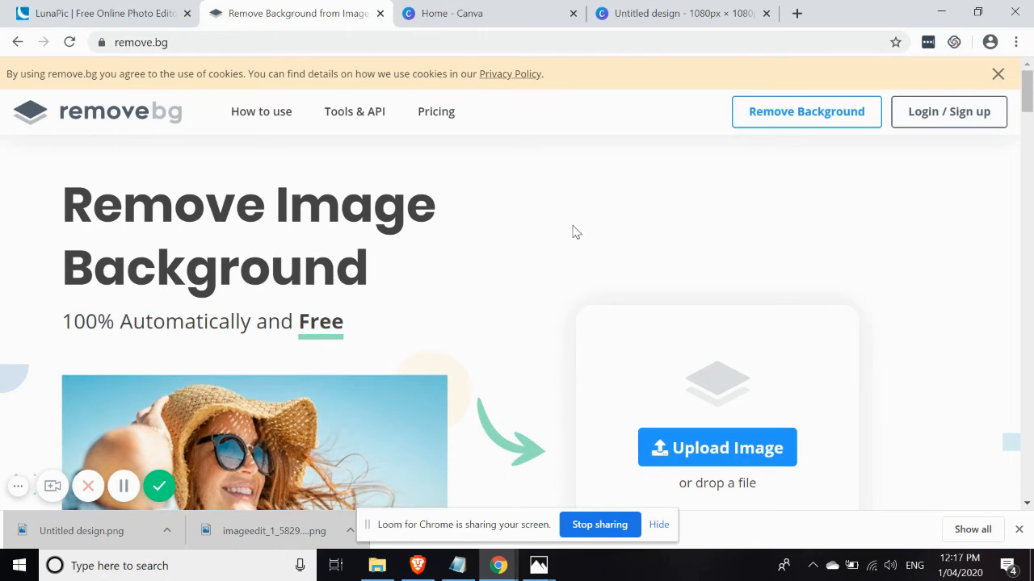
pyautogui.scroll(-2, 542, 253)
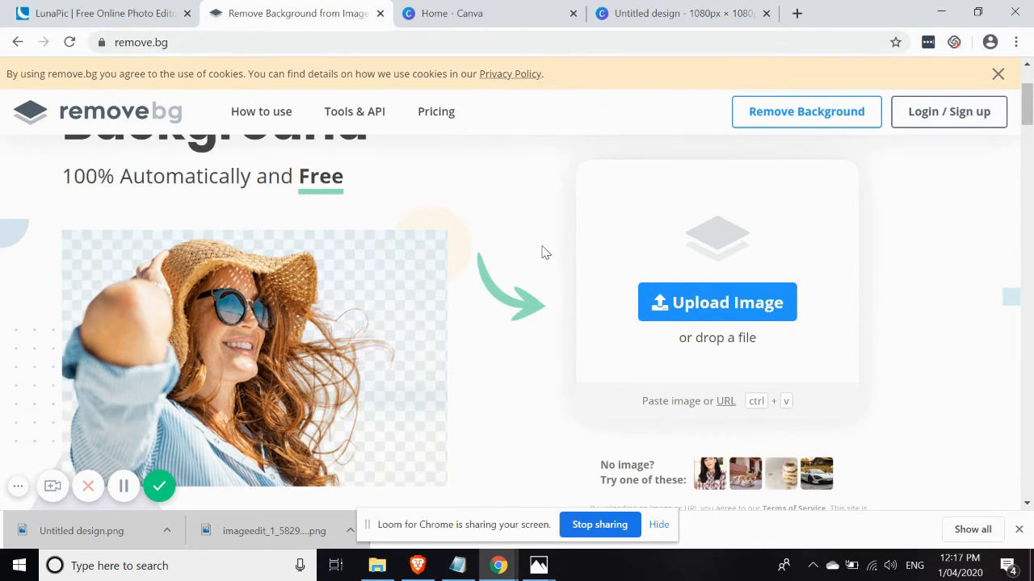
pyautogui.scroll(-1, 311, 218)
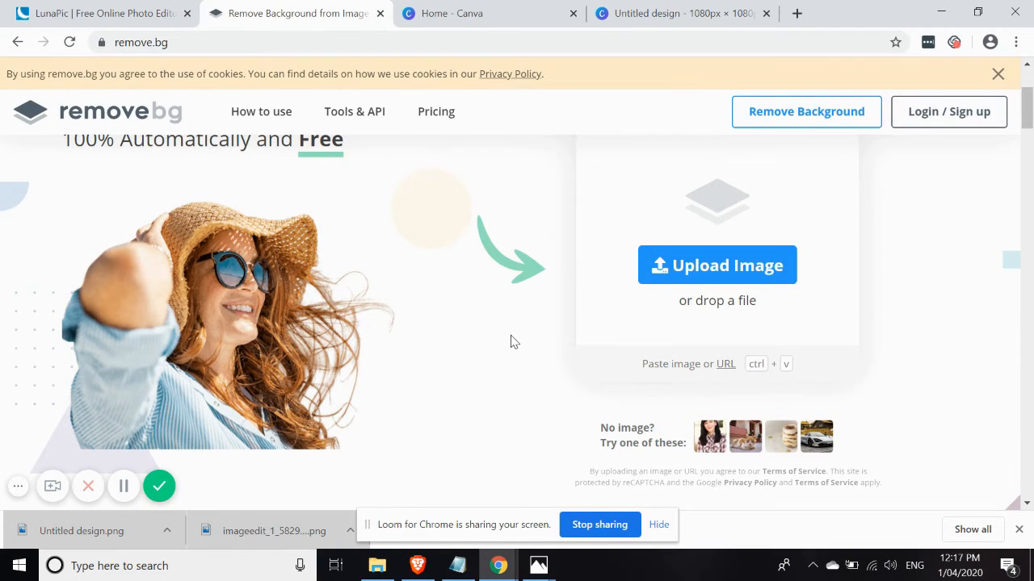
pyautogui.scroll(2, 514, 341)
pyautogui.scroll(1, 512, 337)
pyautogui.scroll(-1, 511, 337)
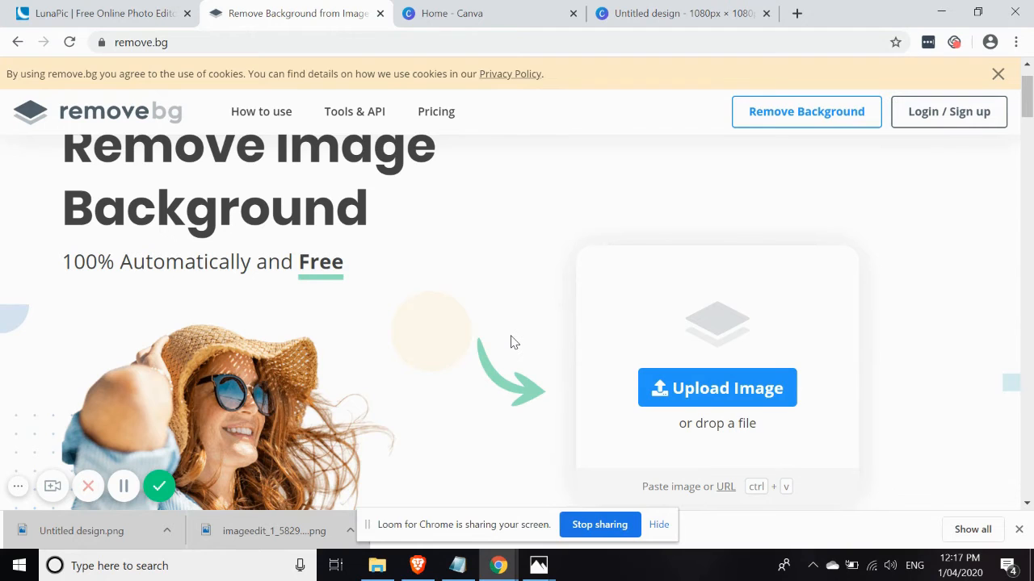
pyautogui.scroll(-1, 514, 341)
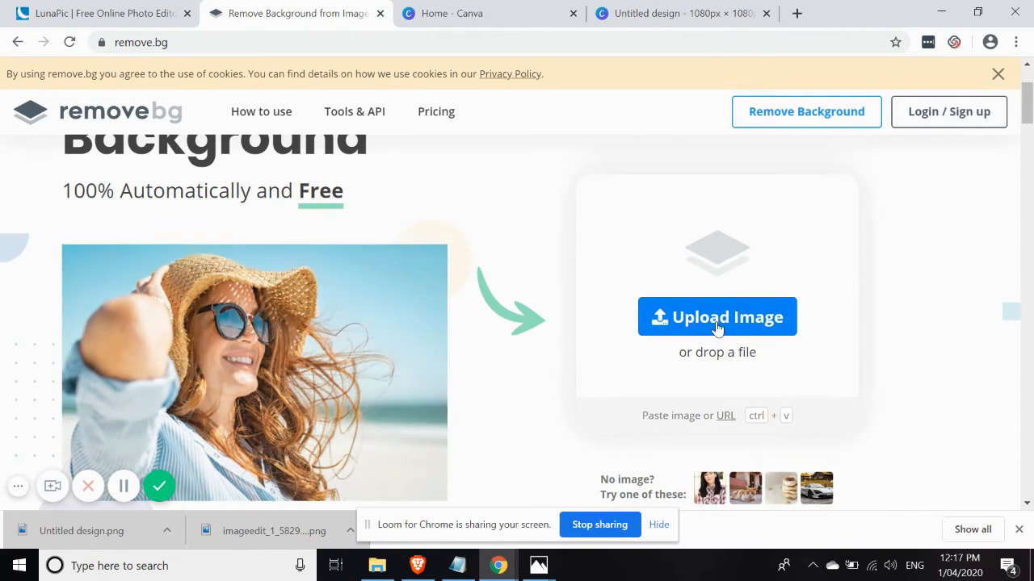
# Upload the photo IMG_20191004_163158 from the Me pictures folder to remove.bg.
pyautogui.click(381, 564)
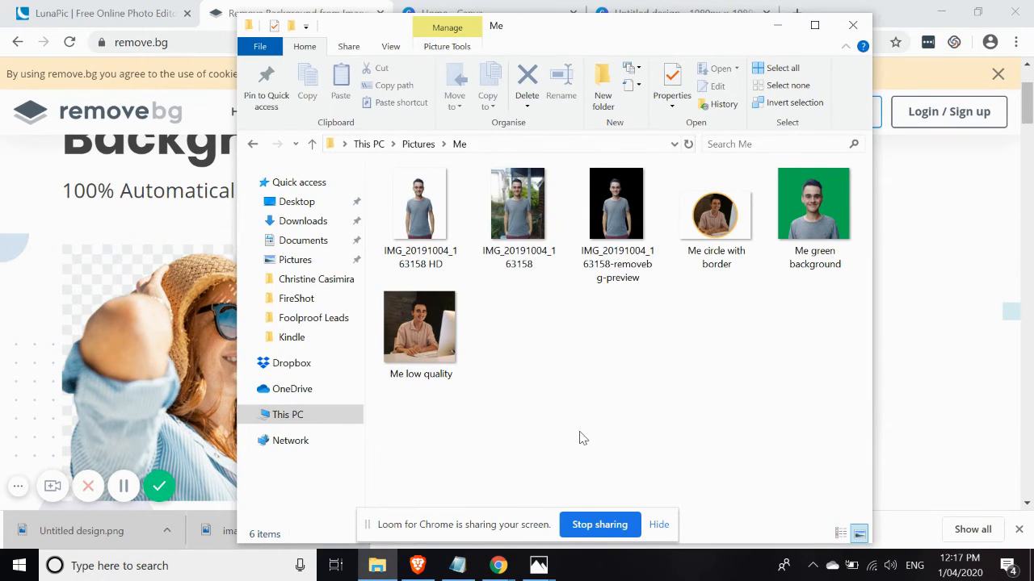
pyautogui.moveTo(621, 29); pyautogui.dragTo(314, 70)
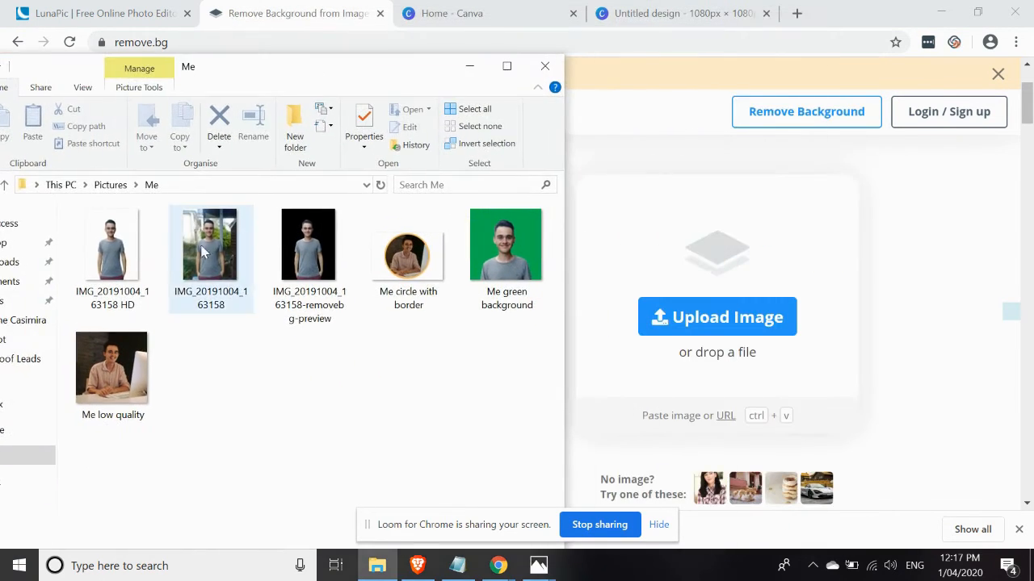
pyautogui.moveTo(202, 253); pyautogui.dragTo(685, 320)
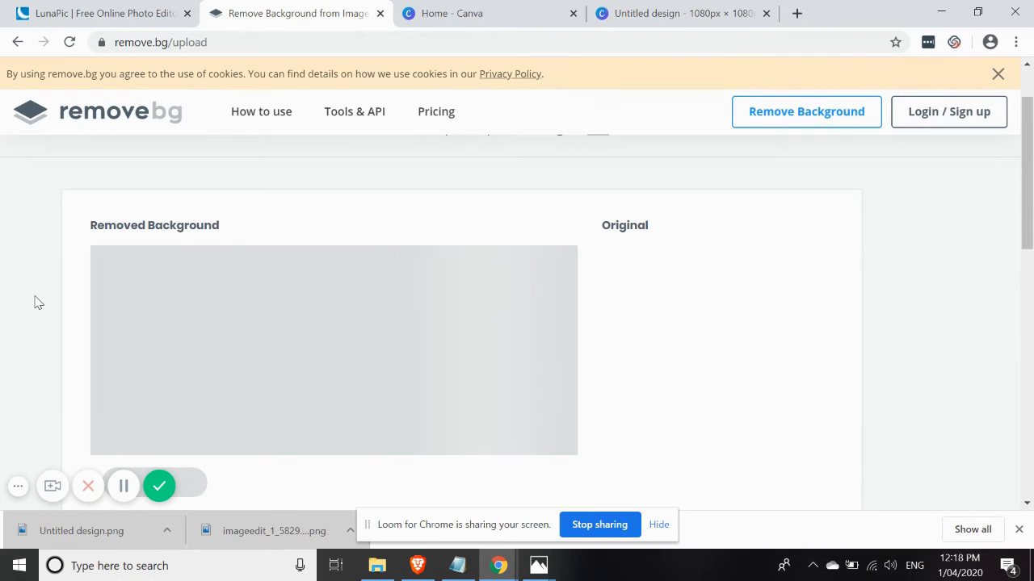
# Compare the cut-out with the original photo and open the background-removed result for editing.
pyautogui.scroll(-2, 44, 276)
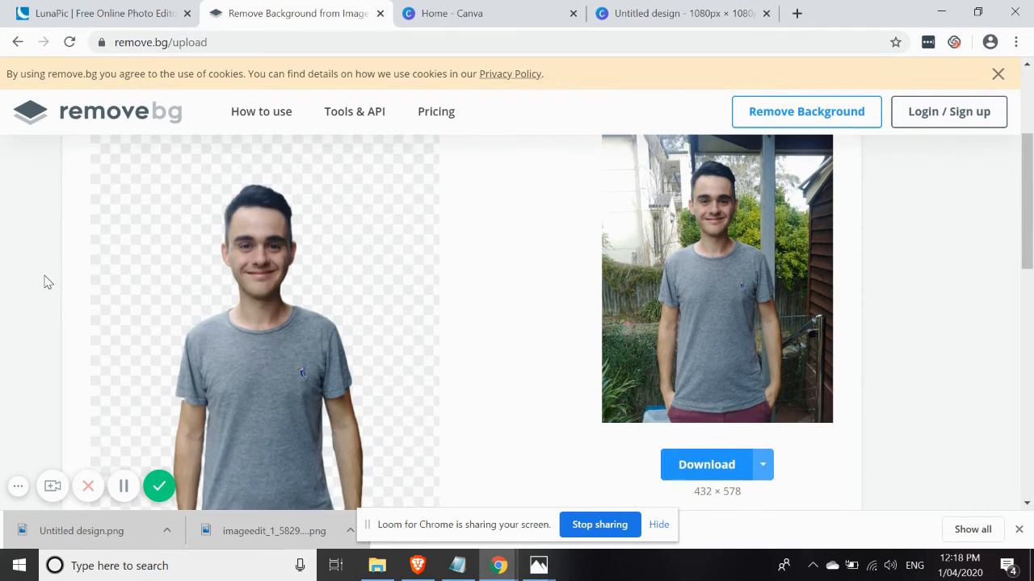
pyautogui.scroll(-2, 45, 281)
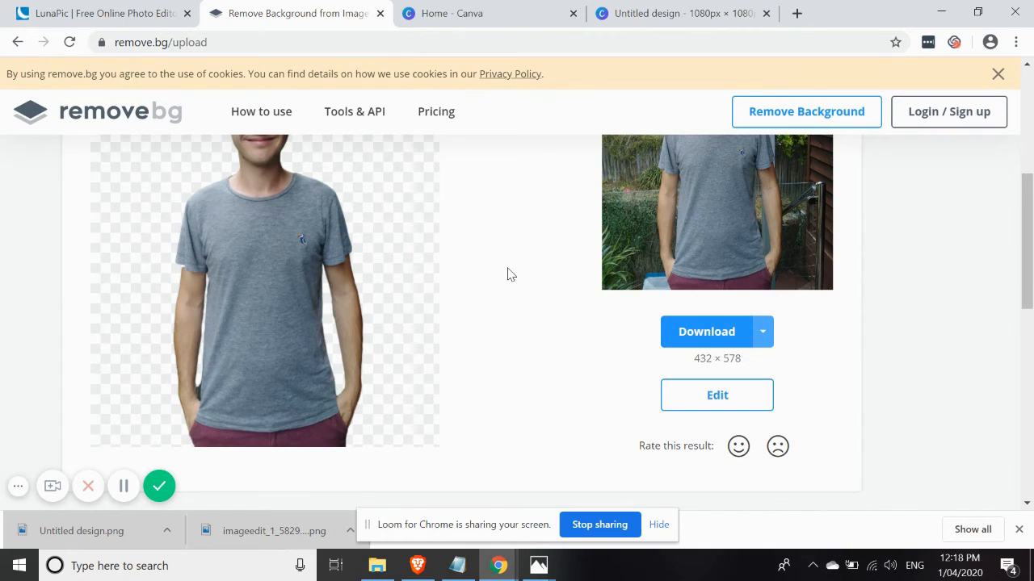
pyautogui.scroll(2, 516, 276)
pyautogui.scroll(2, 636, 337)
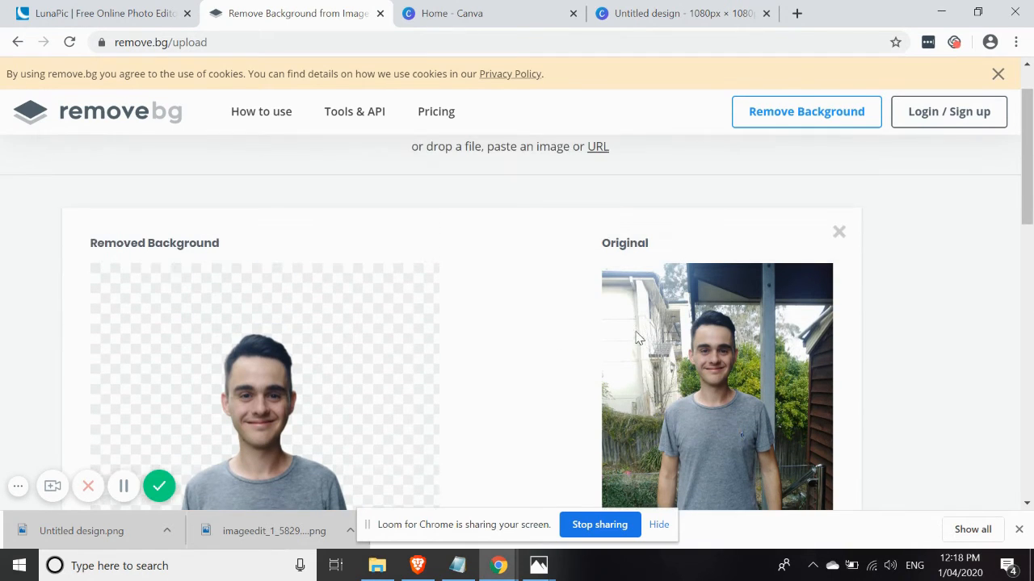
pyautogui.scroll(-6, 484, 312)
pyautogui.scroll(2, 485, 312)
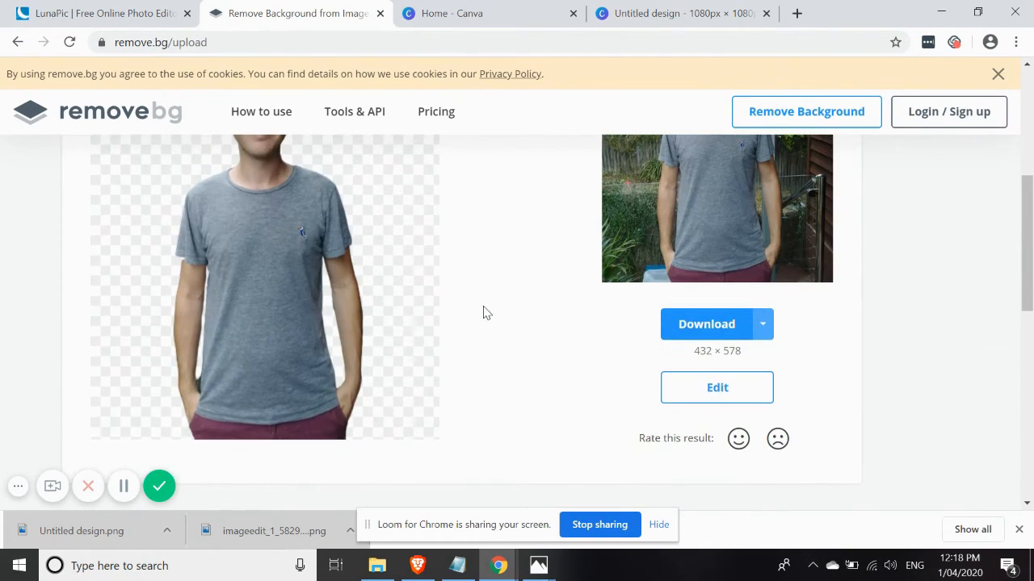
pyautogui.click(763, 331)
pyautogui.click(700, 389)
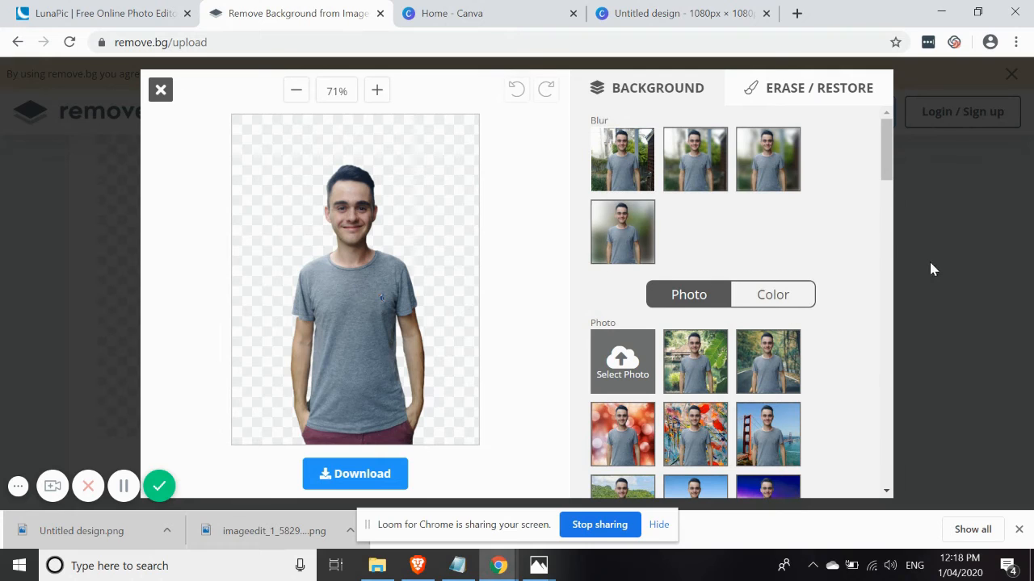
# Choose a solid colour background for the cut-out, trying blue and teal shades before applying purple.
pyautogui.scroll(-2, 828, 272)
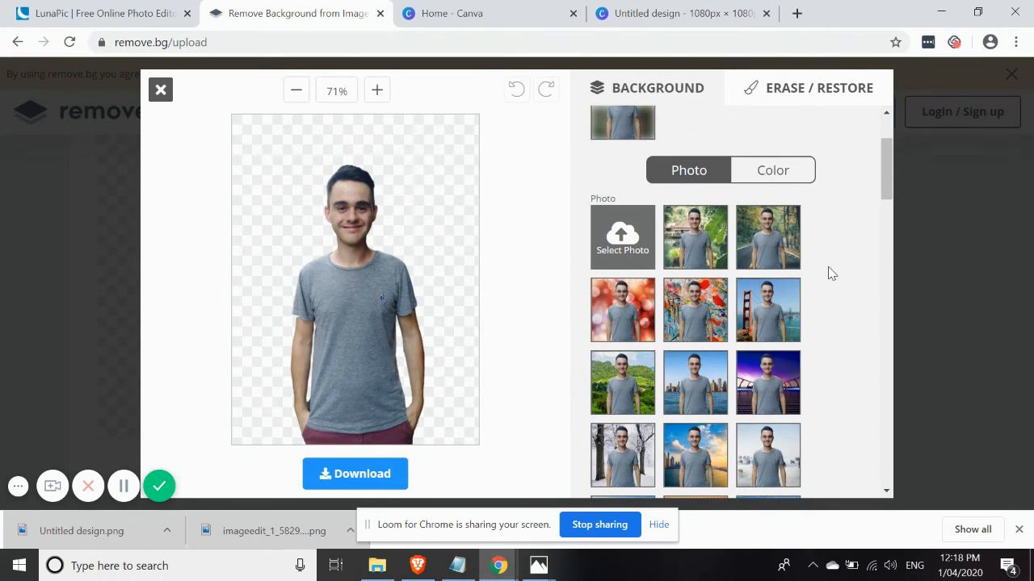
pyautogui.scroll(-1, 832, 273)
pyautogui.click(780, 144)
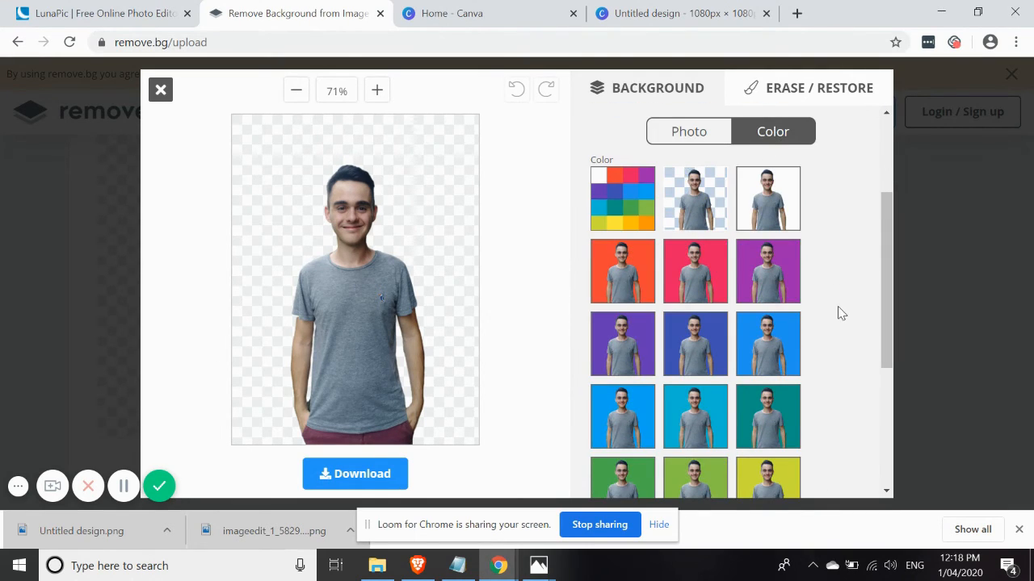
pyautogui.scroll(-2, 838, 306)
pyautogui.scroll(-1, 837, 313)
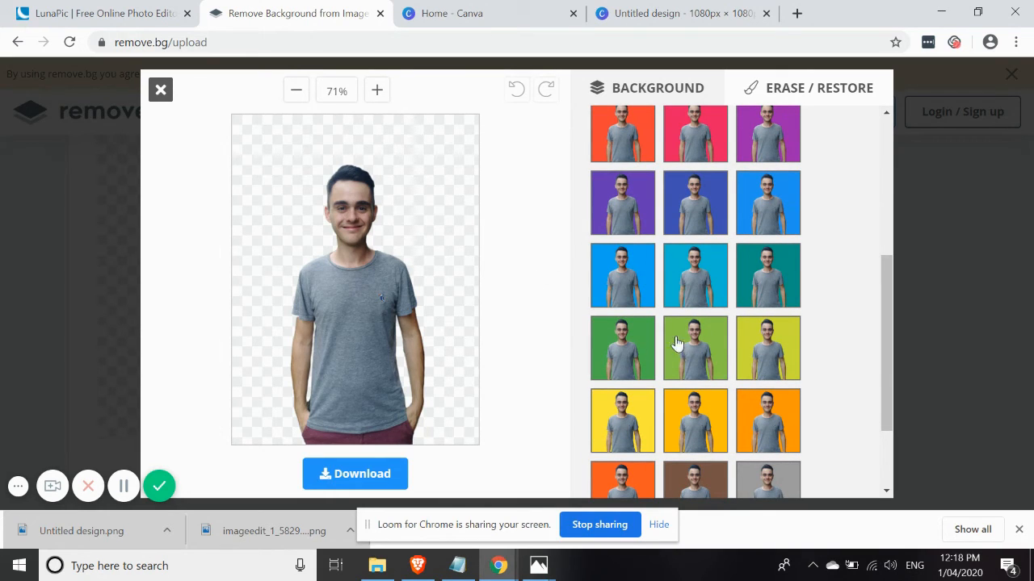
pyautogui.click(637, 277)
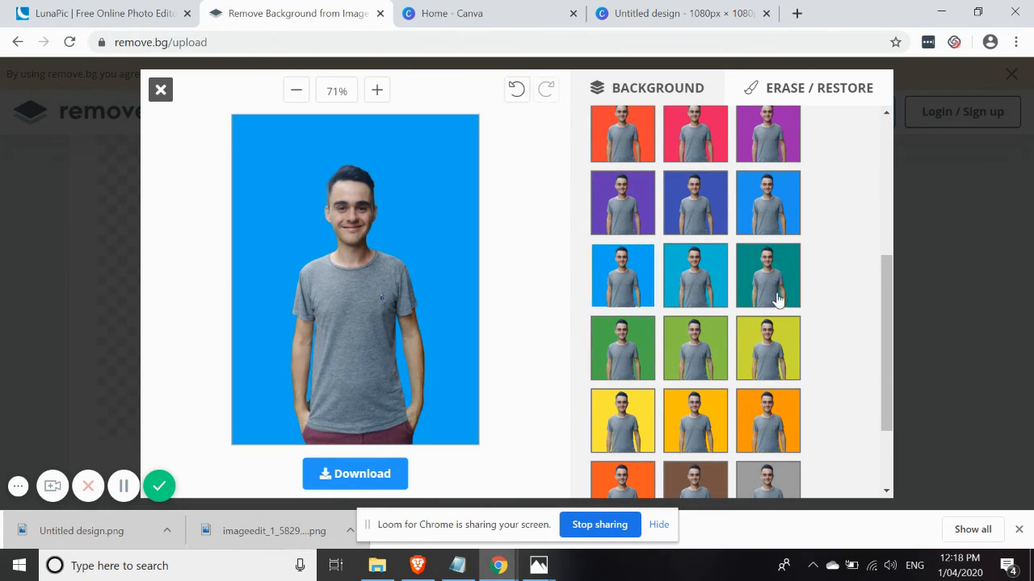
pyautogui.click(768, 287)
pyautogui.click(768, 218)
pyautogui.click(620, 216)
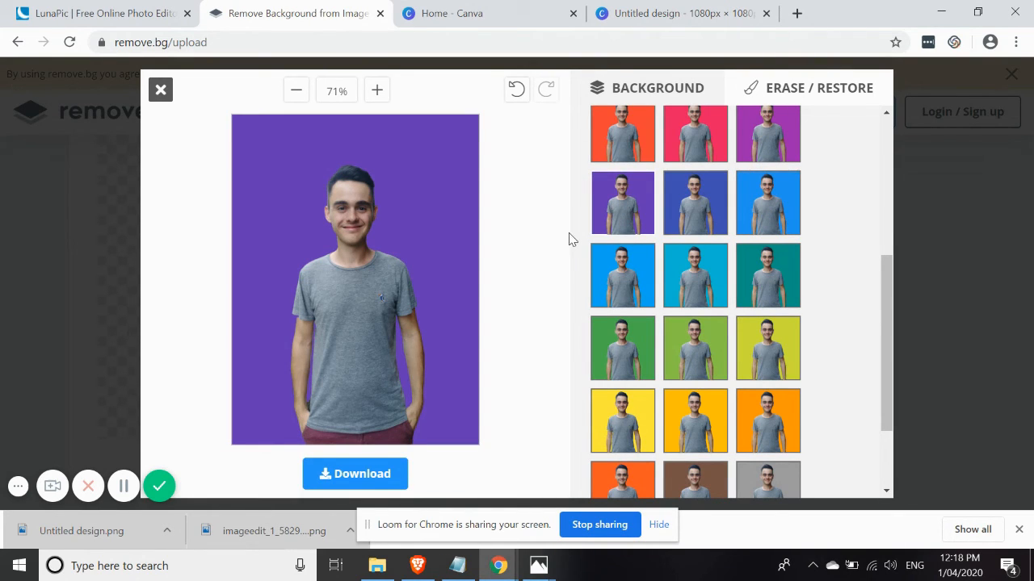
# Apply the green shade #4caf50 as the cut-out's background using the custom colour picker.
pyautogui.moveTo(890, 288); pyautogui.dragTo(872, 173)
pyautogui.click(611, 313)
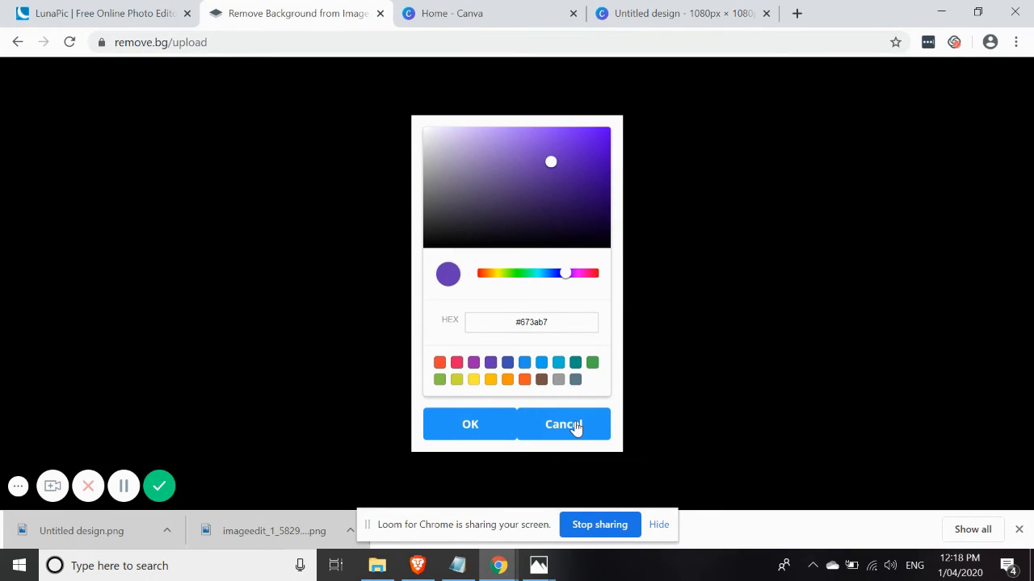
pyautogui.click(576, 428)
pyautogui.click(634, 309)
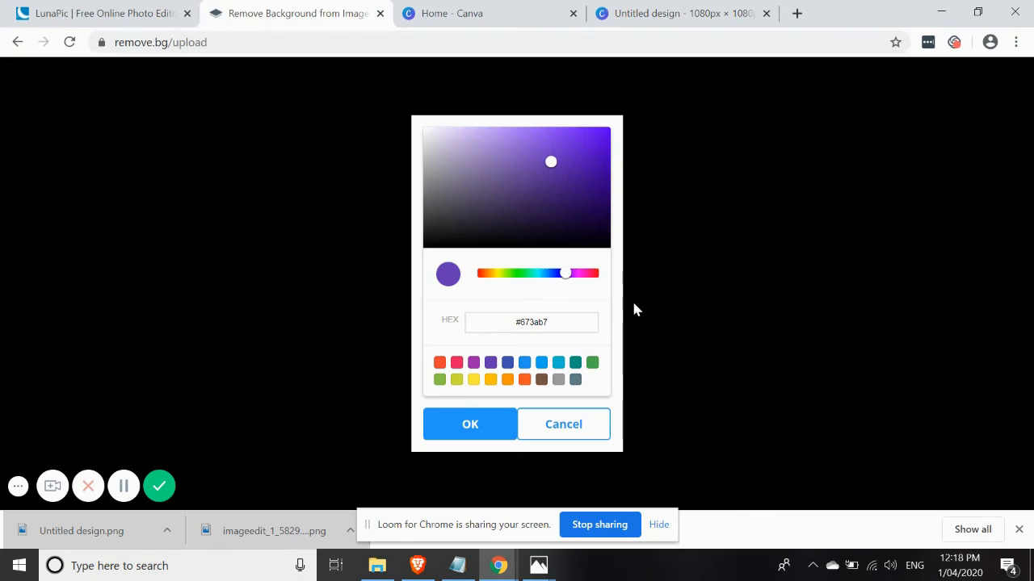
pyautogui.click(591, 365)
pyautogui.click(452, 425)
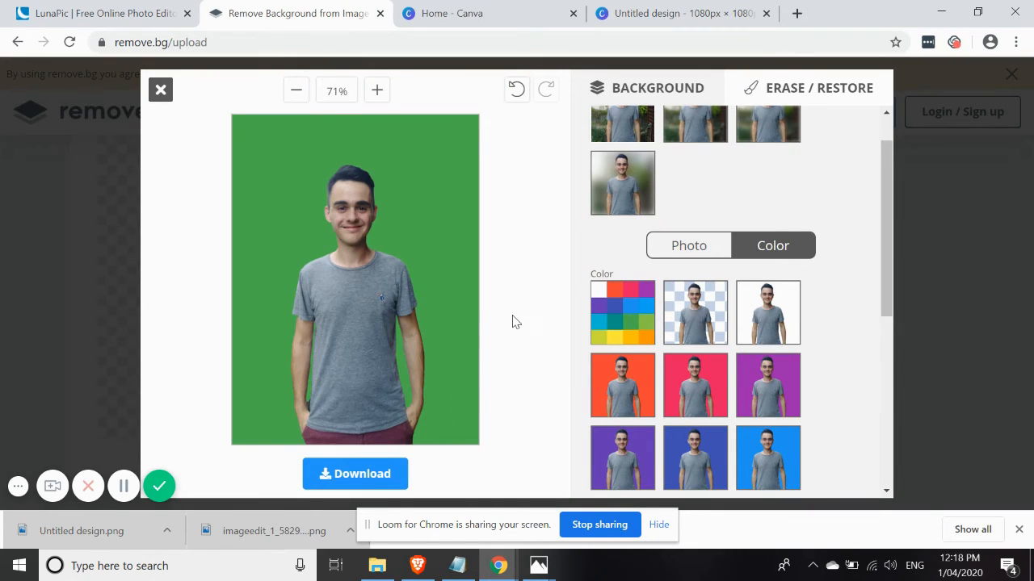
pyautogui.click(636, 313)
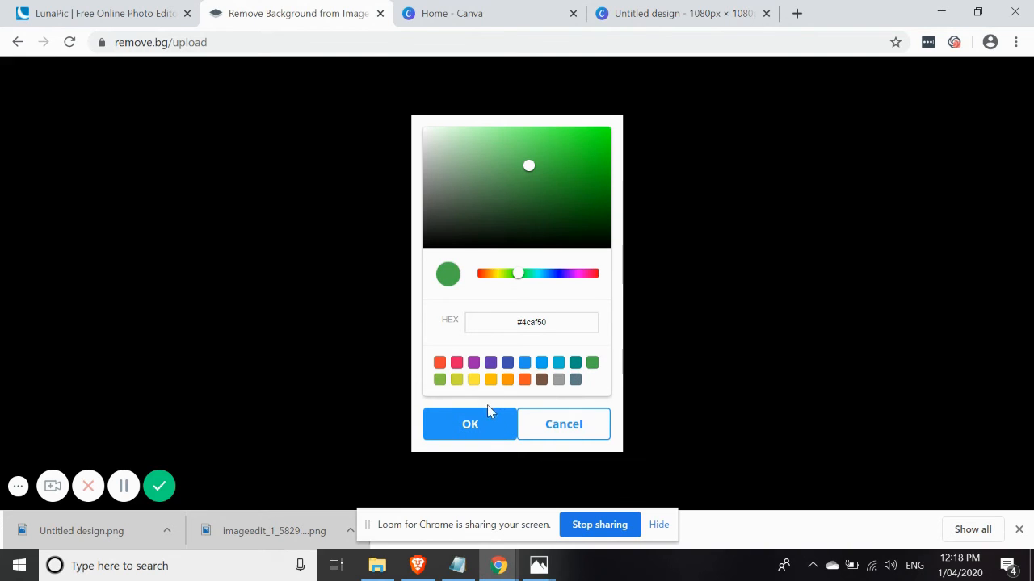
pyautogui.click(452, 422)
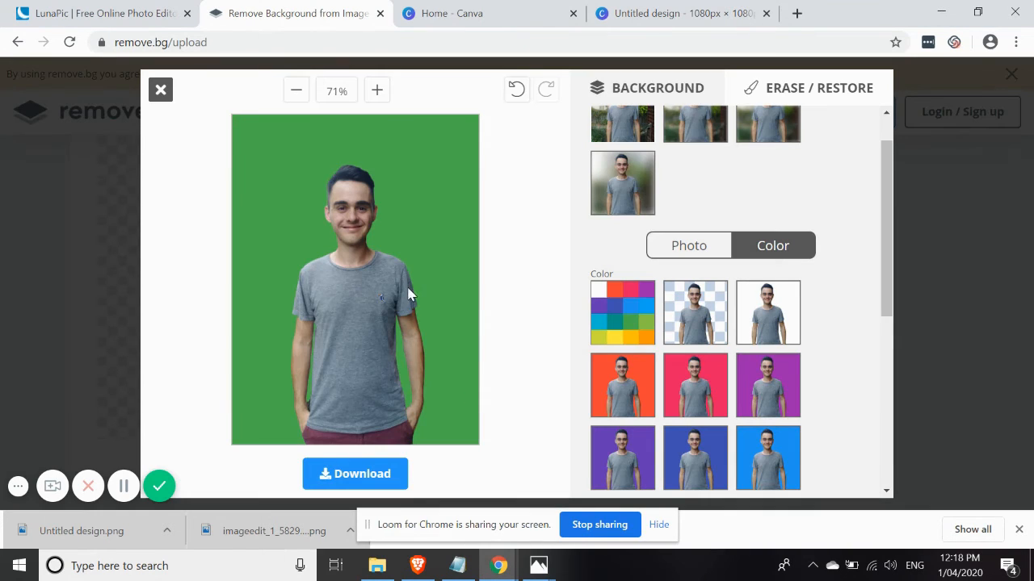
# Make the cut-out's background transparent, download the image and close the background editor.
pyautogui.click(707, 320)
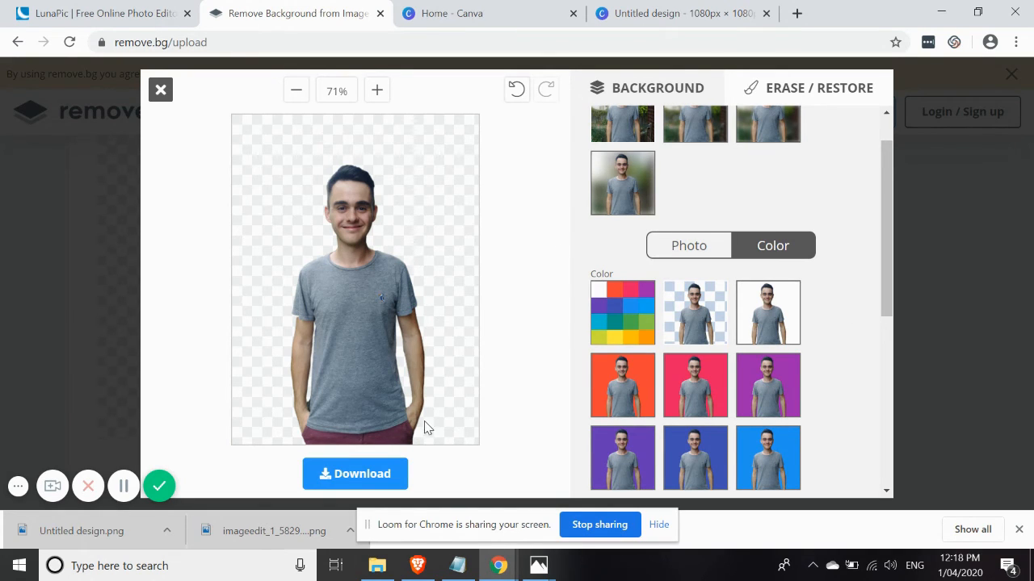
pyautogui.click(352, 477)
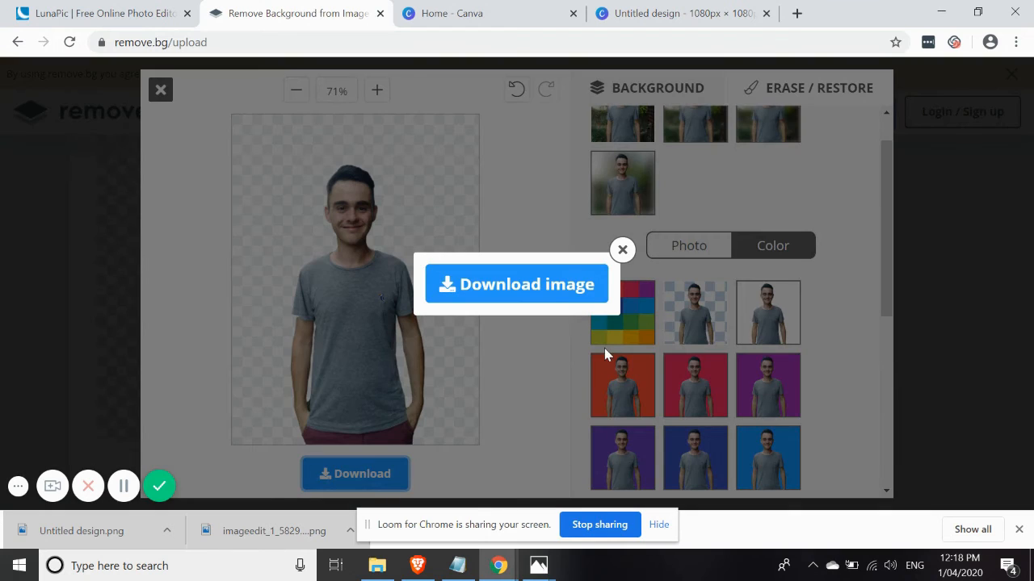
pyautogui.click(547, 300)
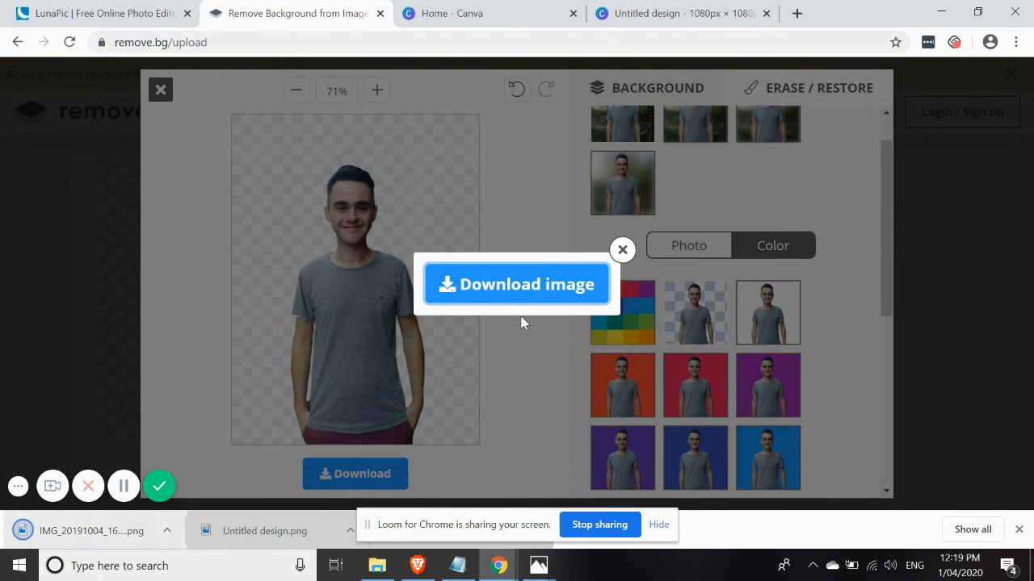
pyautogui.click(623, 251)
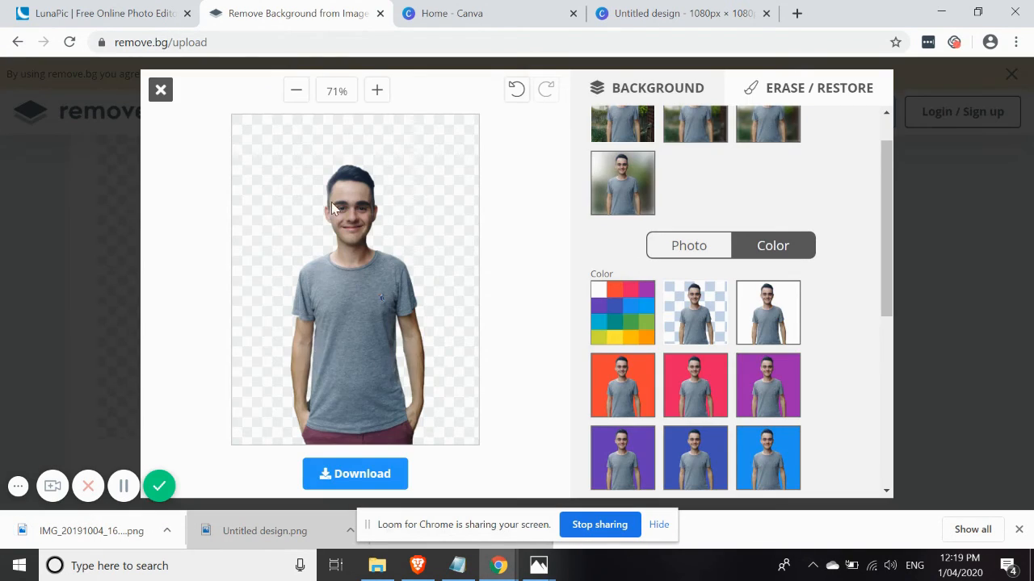
pyautogui.click(159, 91)
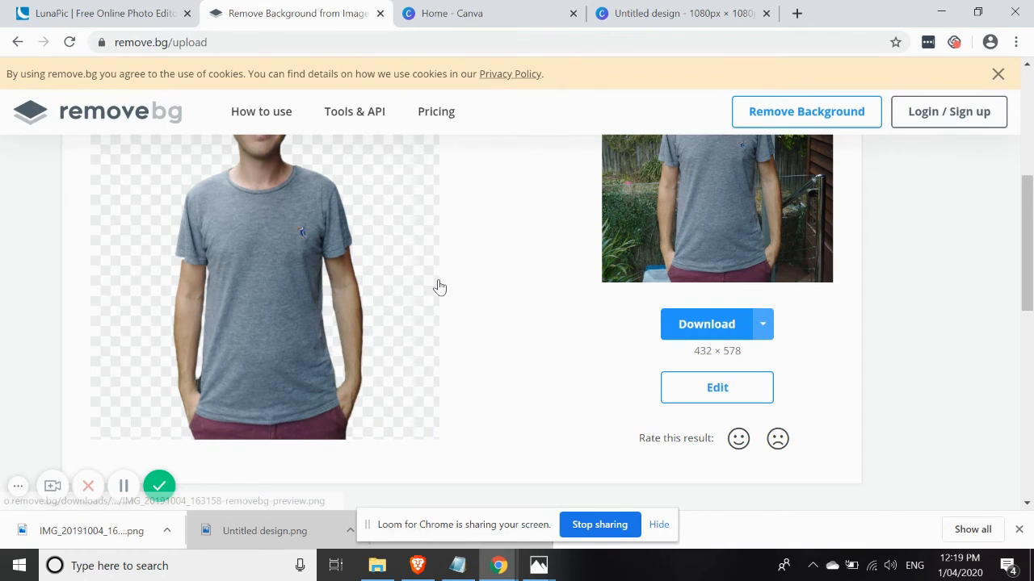
# Switch to Canva, create a new 1080 × 1080 px design and show the uploaded images.
pyautogui.click(475, 12)
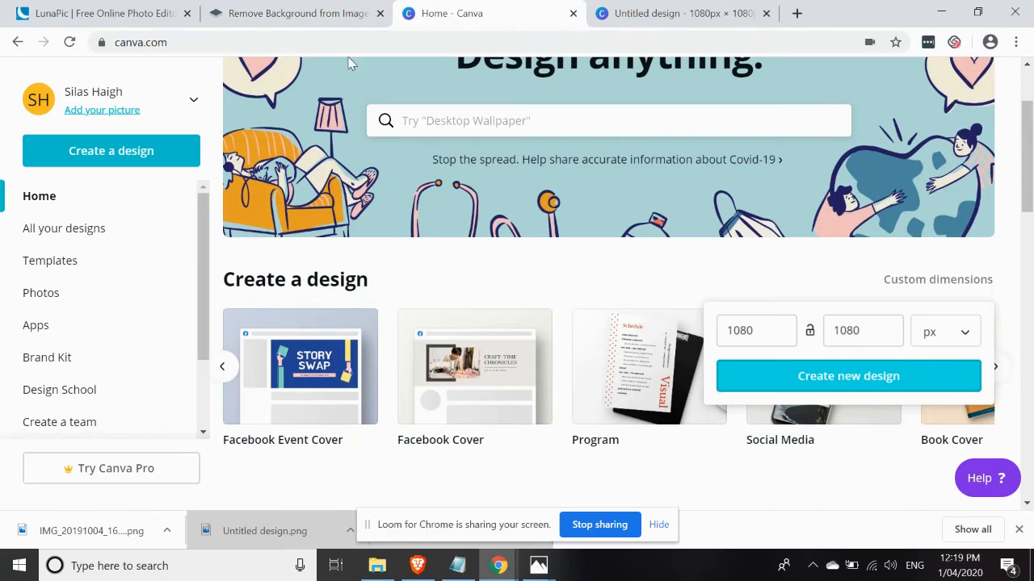
pyautogui.click(817, 388)
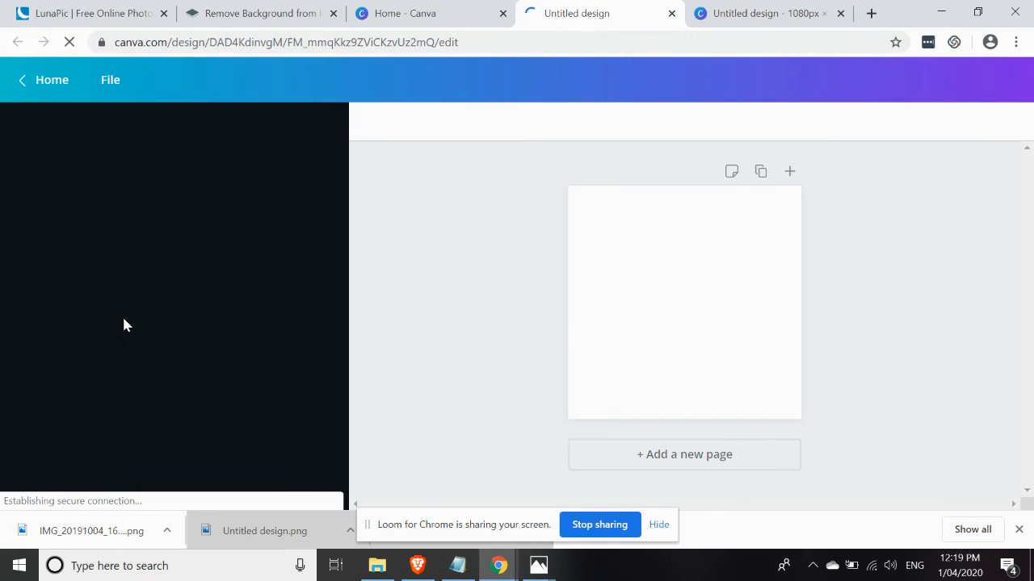
pyautogui.scroll(-2, 3, 348)
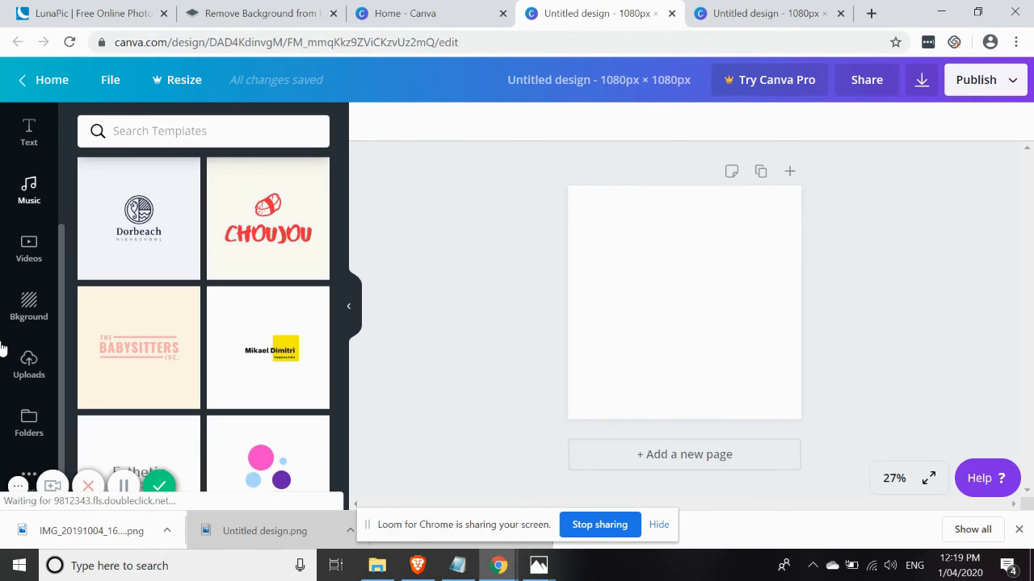
pyautogui.click(29, 368)
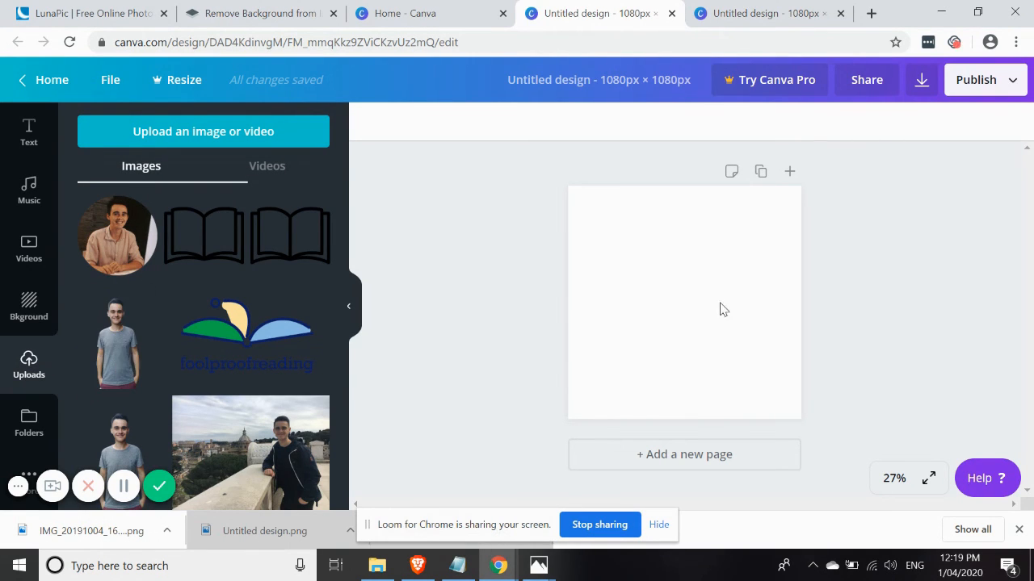
# Set the blank page's background to the dark blue default colour.
pyautogui.click(633, 256)
pyautogui.click(371, 121)
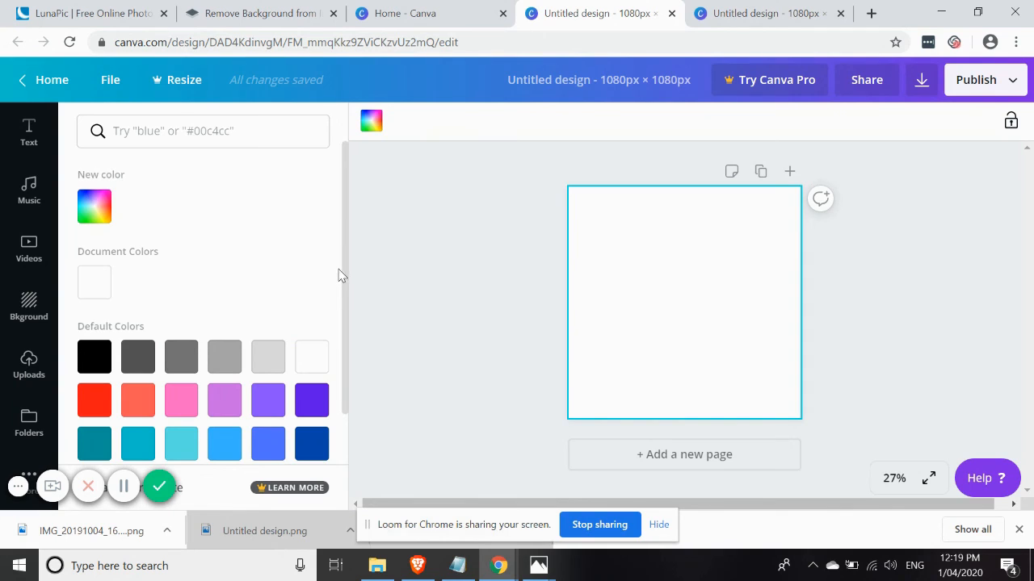
pyautogui.moveTo(342, 279); pyautogui.dragTo(343, 368)
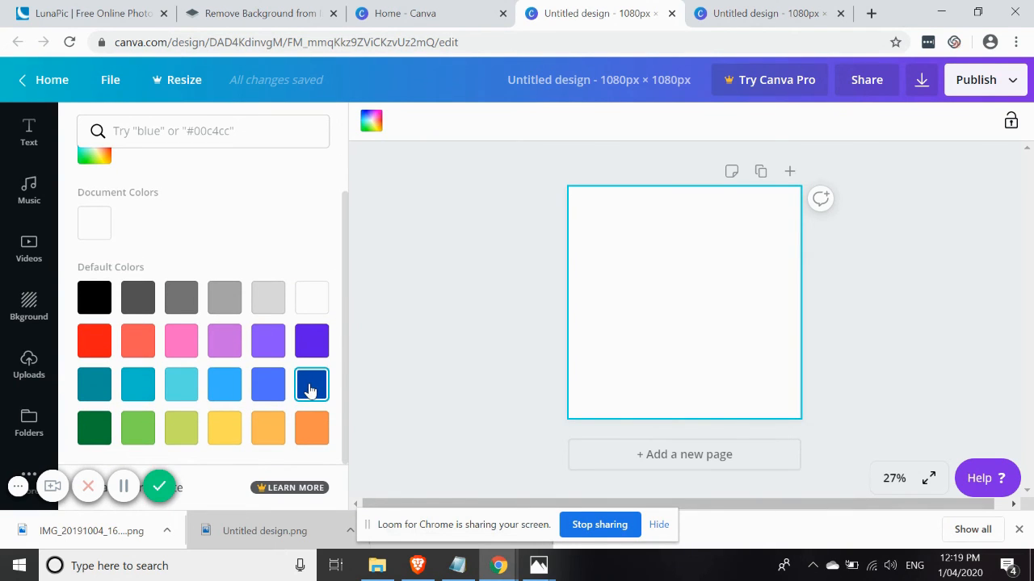
pyautogui.click(312, 383)
pyautogui.click(453, 326)
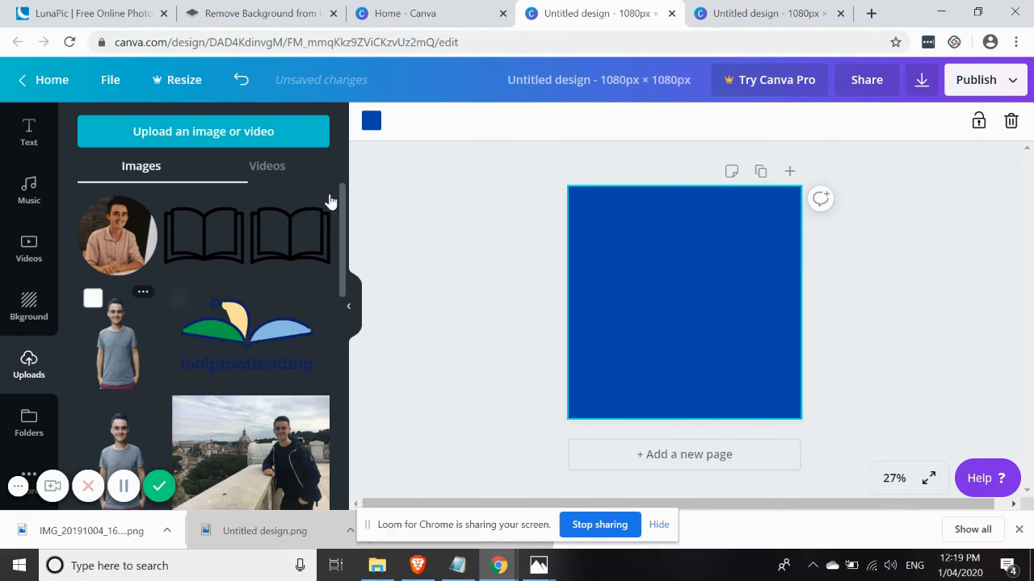
pyautogui.click(371, 121)
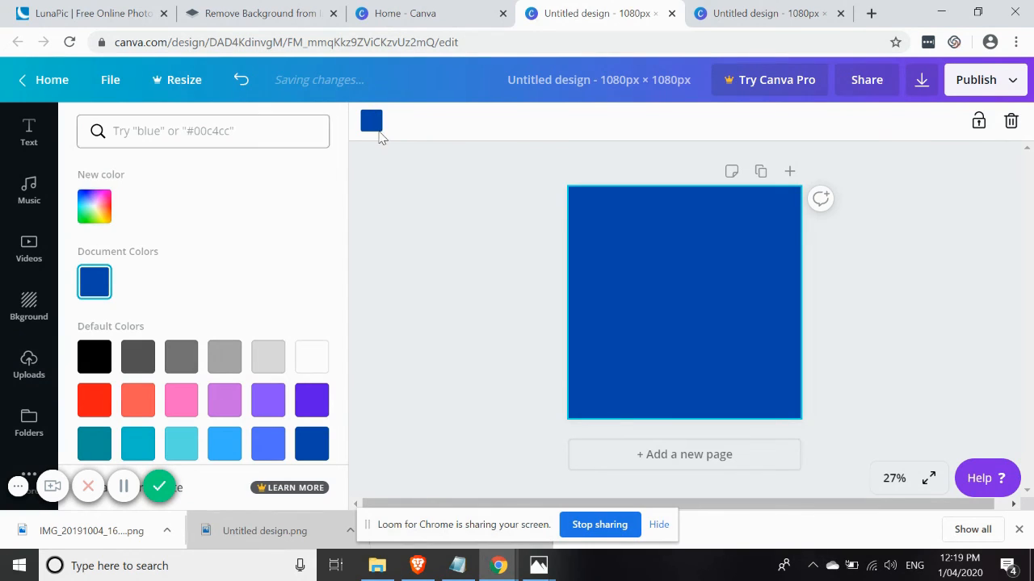
pyautogui.click(374, 121)
# Place the full-length transparent cut-out photo on the blue page, enlarging and centring it so the head and upper body fill the page.
pyautogui.moveTo(123, 352); pyautogui.dragTo(688, 287)
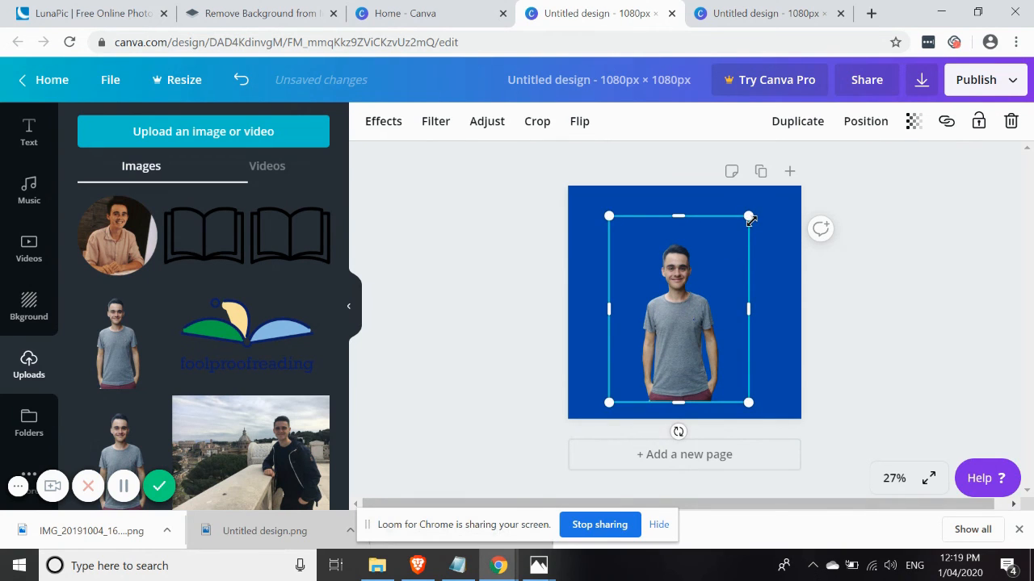
pyautogui.moveTo(748, 216); pyautogui.dragTo(895, 132)
pyautogui.moveTo(786, 286); pyautogui.dragTo(755, 350)
pyautogui.moveTo(714, 296); pyautogui.dragTo(693, 384)
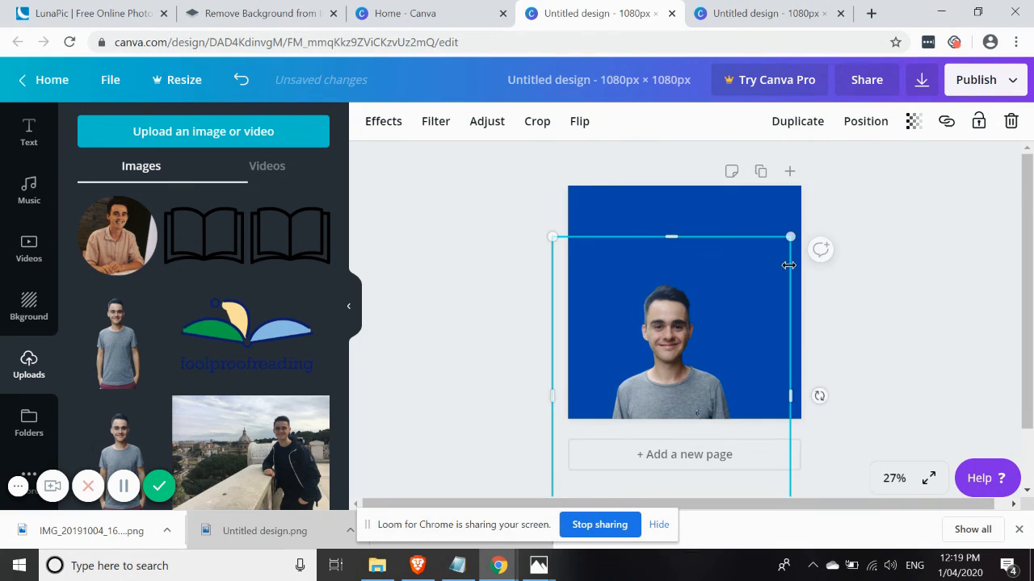
pyautogui.moveTo(791, 234); pyautogui.dragTo(928, 167)
pyautogui.moveTo(724, 353); pyautogui.dragTo(698, 356)
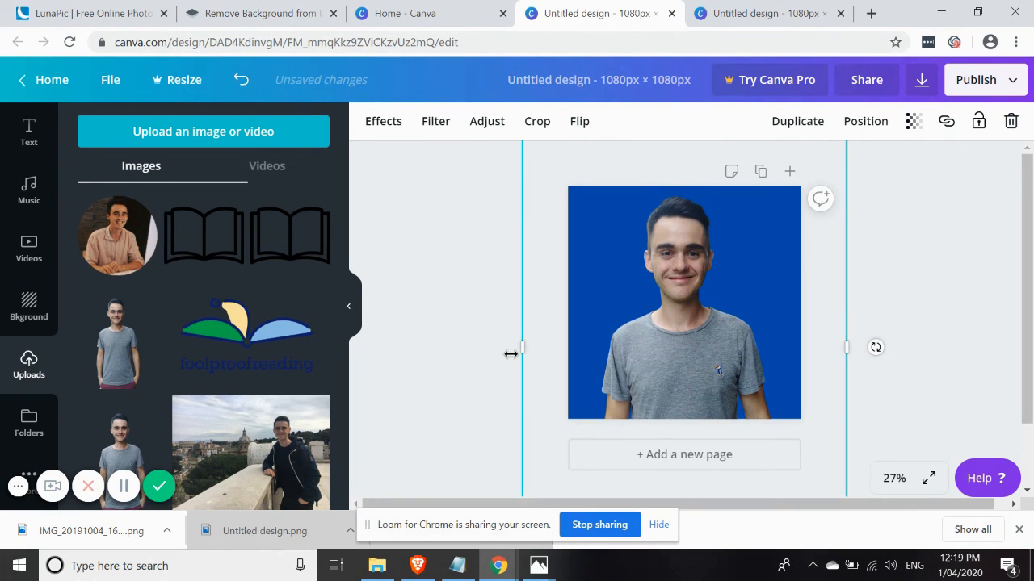
pyautogui.click(426, 351)
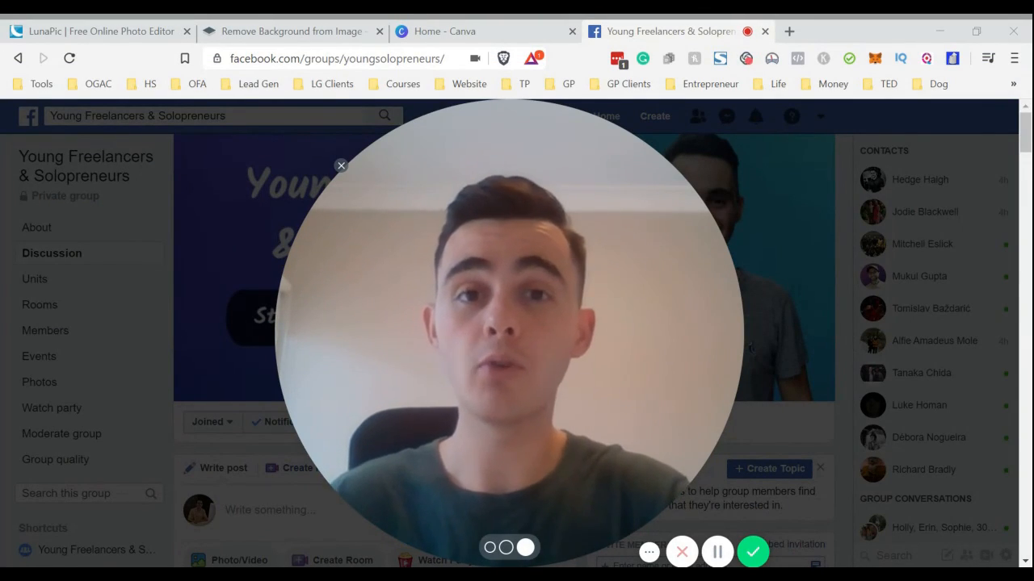
pyautogui.click(490, 548)
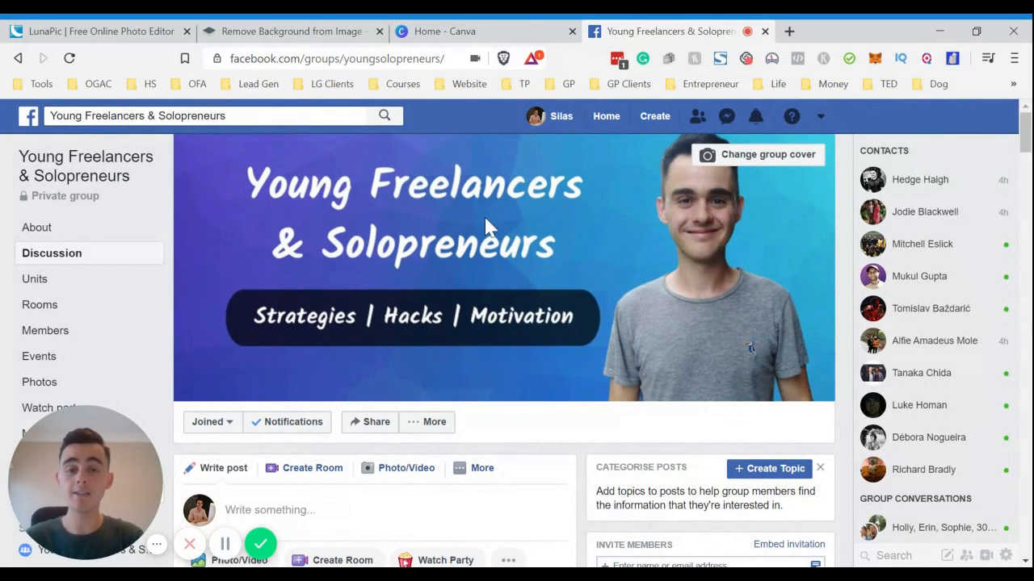